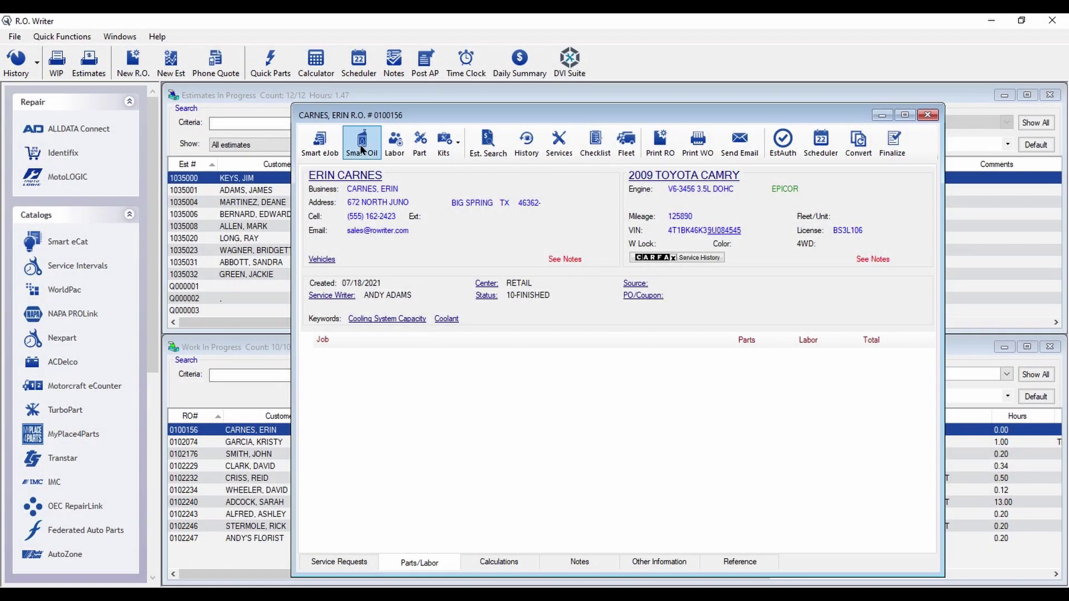
Step: Check the Smart Oil specs for 5W-30 viscosity, 6.4 quart capacity and drain plug torque
click(361, 146)
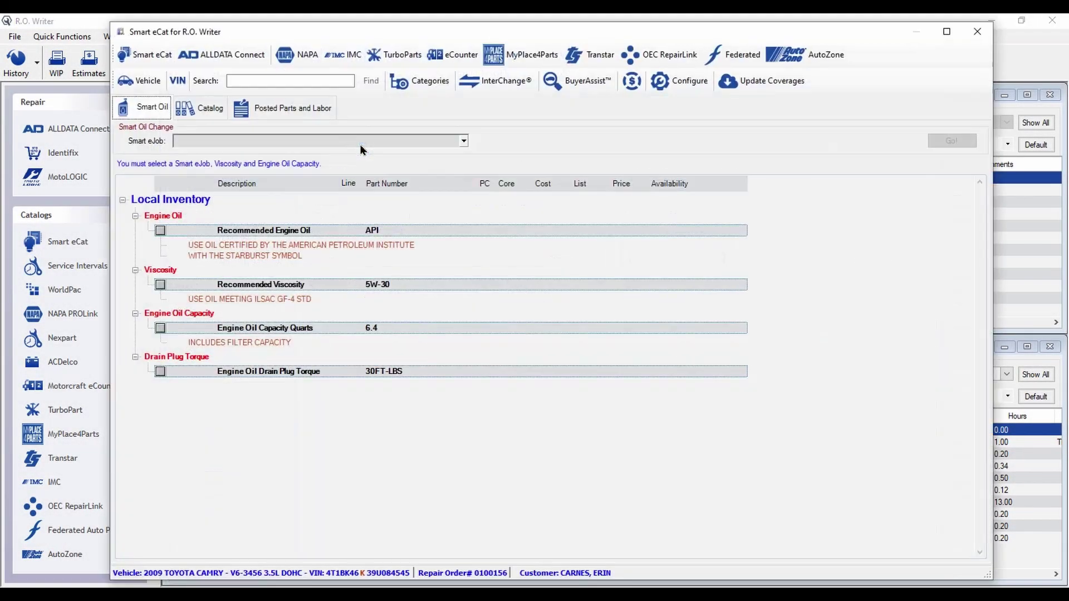
click(161, 286)
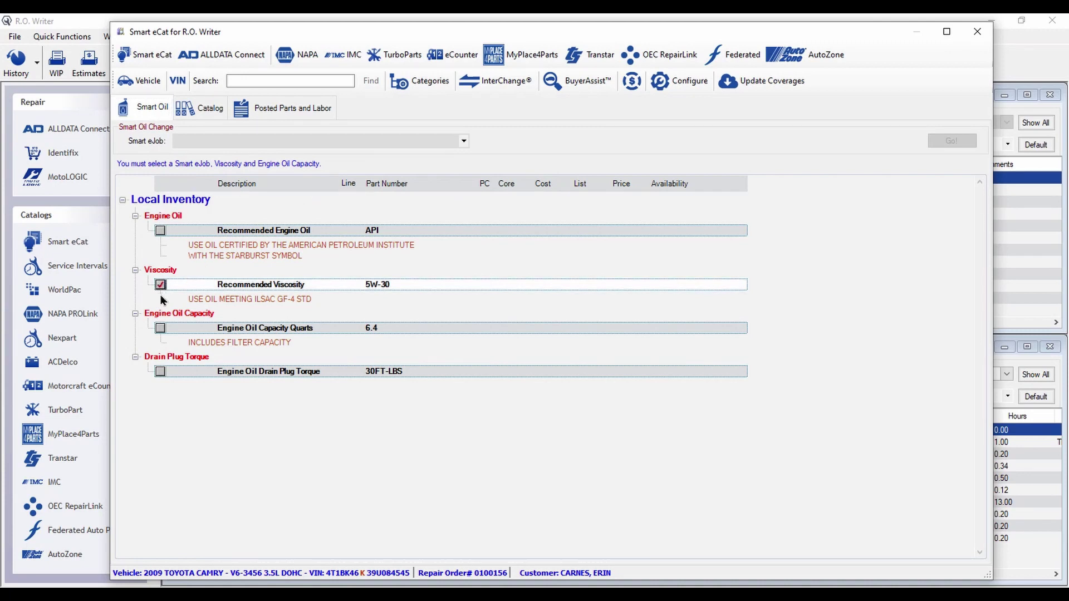
click(161, 330)
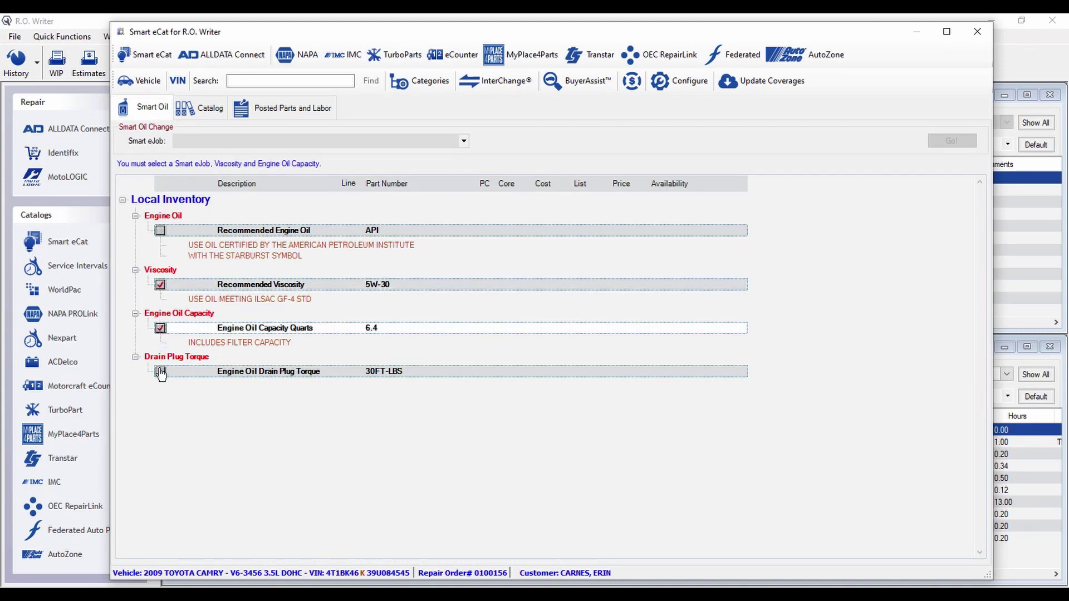
click(161, 373)
Step: Post a Conventional Oil Change with the 27047 oil filter to the Camry's repair order
click(463, 141)
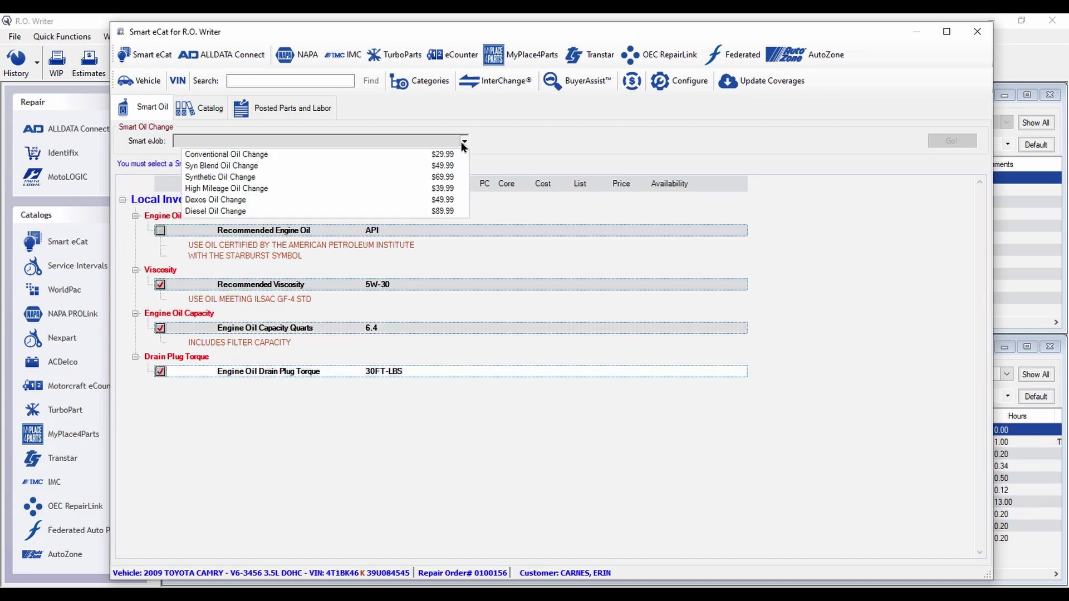
click(437, 151)
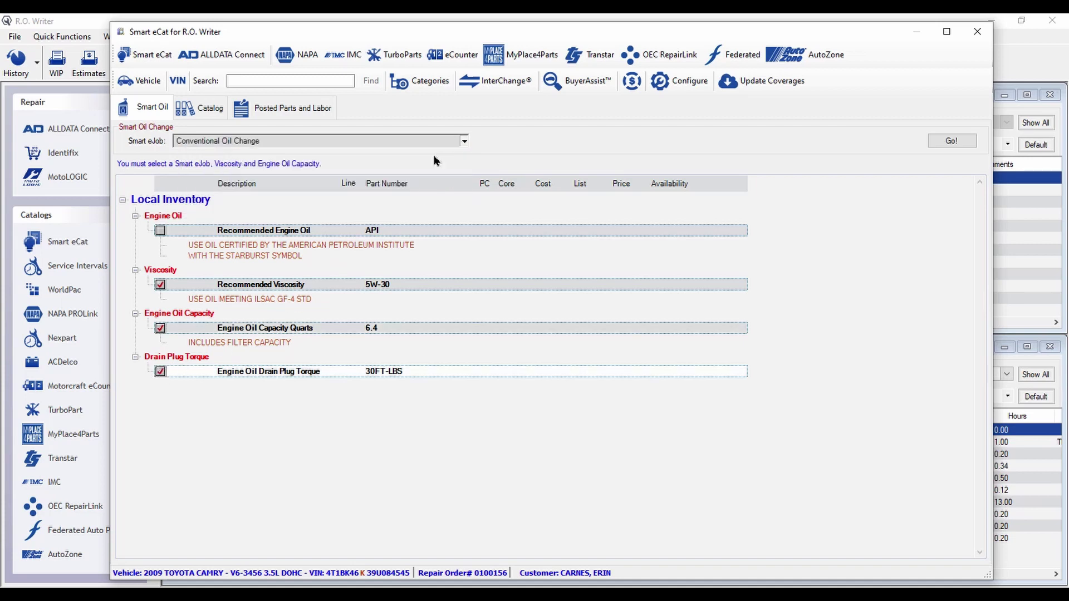
click(950, 143)
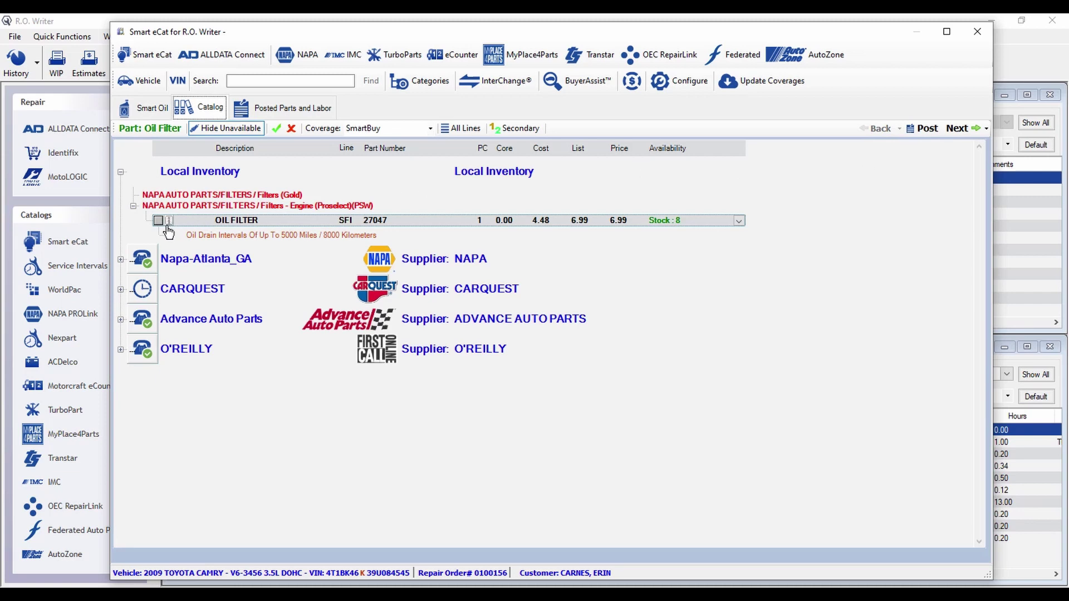
click(159, 221)
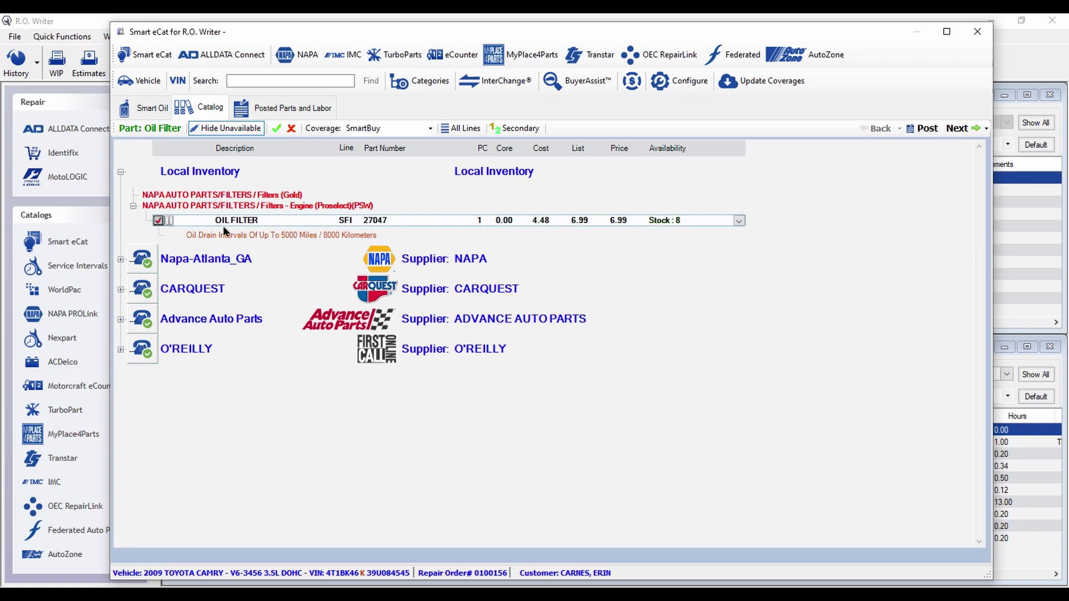
click(959, 128)
click(721, 272)
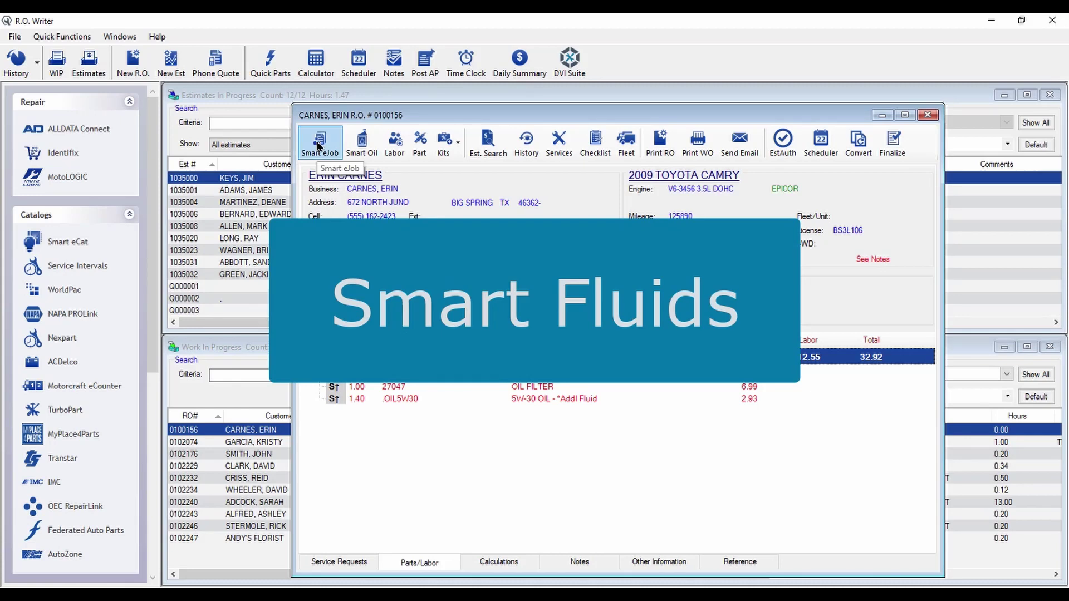
click(319, 144)
Step: Post a 79.99 Cooling System Fluid Exchange from the Flush(No Tran/Diff) category to the Camry order
click(416, 192)
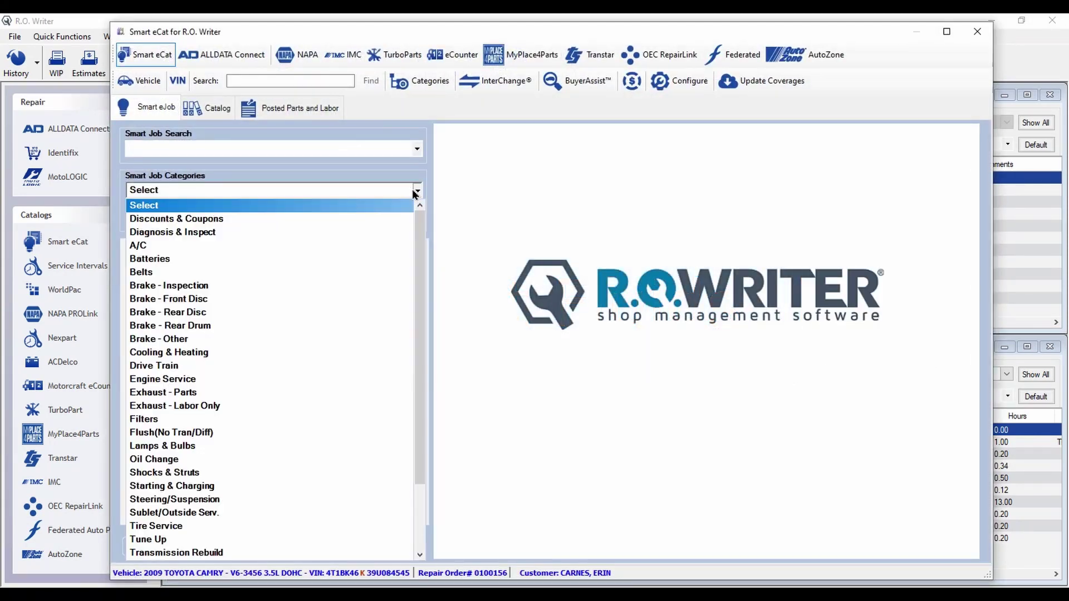
click(170, 432)
click(280, 220)
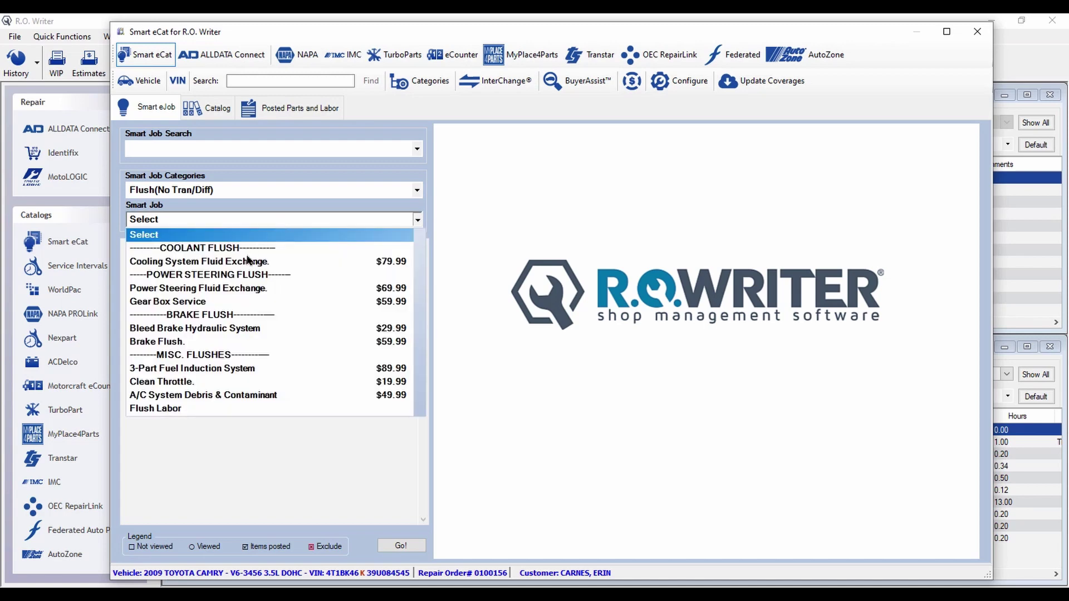
click(249, 259)
click(401, 546)
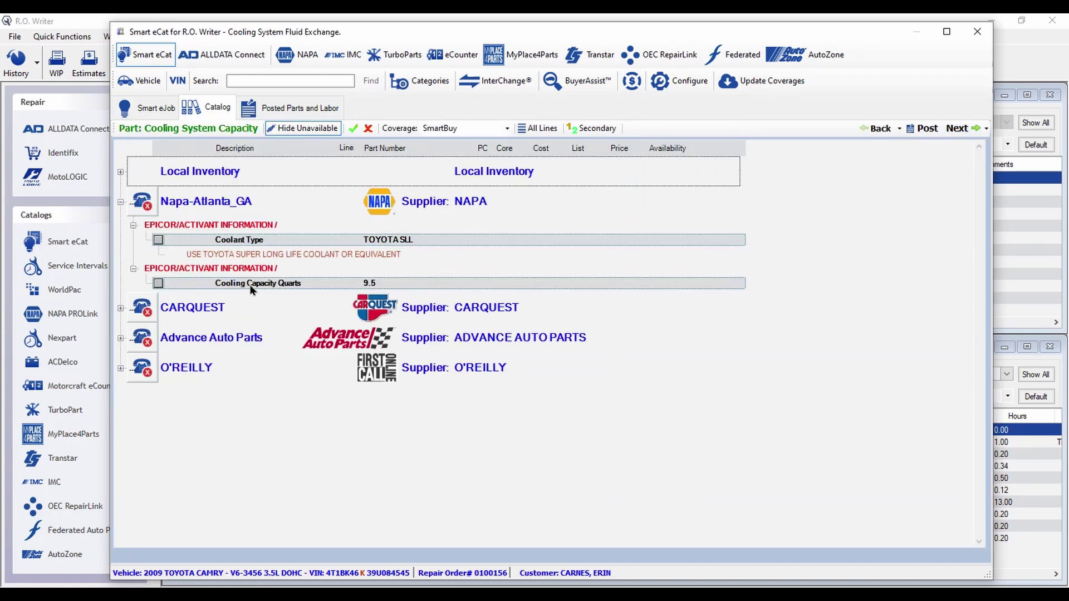
click(957, 129)
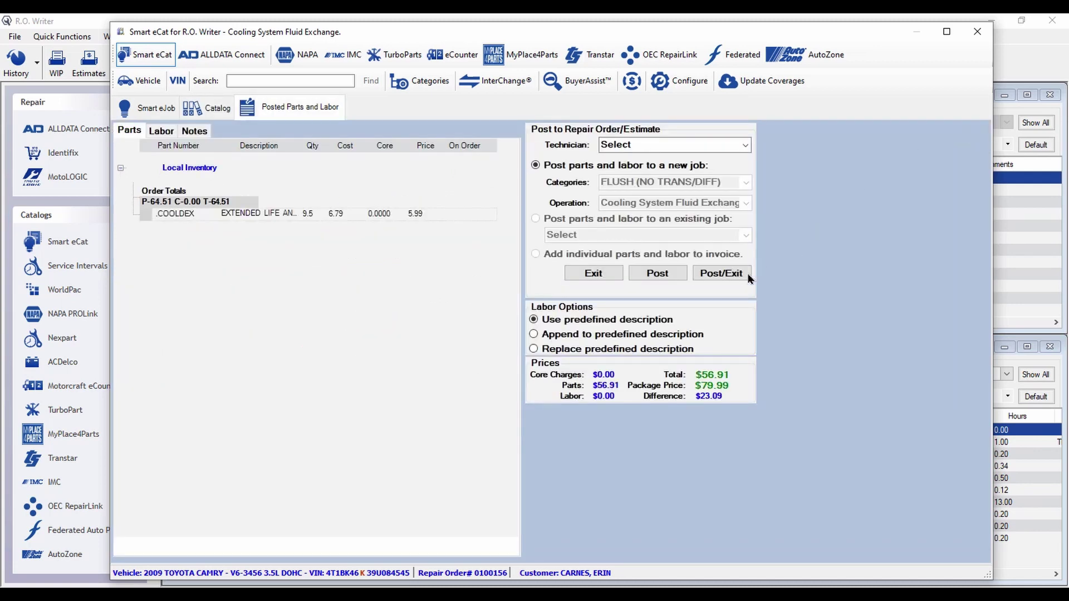
click(737, 274)
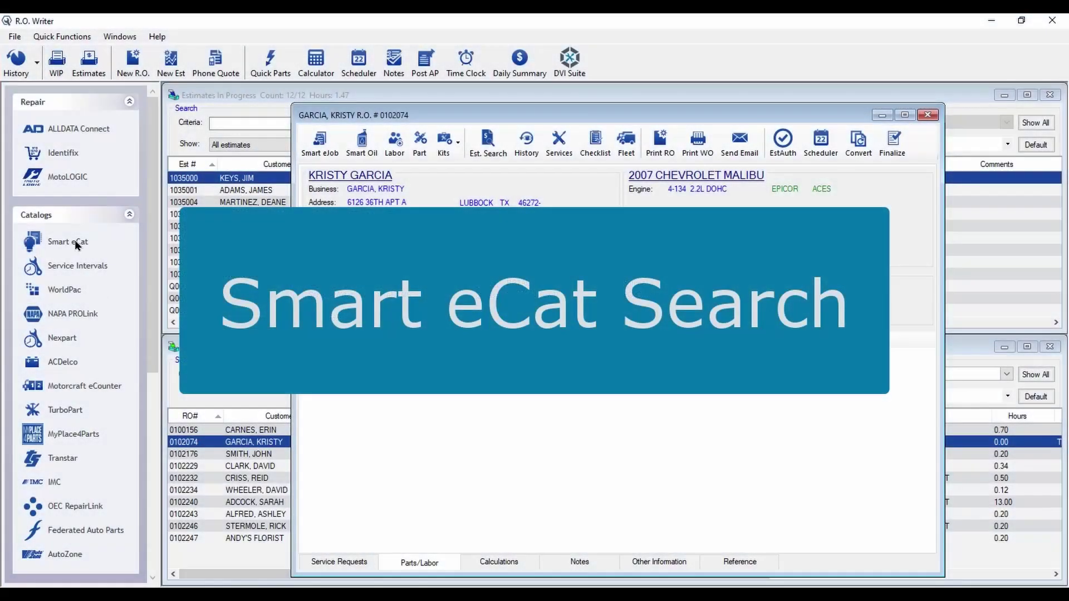
click(77, 243)
Step: Search Smart eCat for 'alternator belt' and show its supplier listings
text(alt)
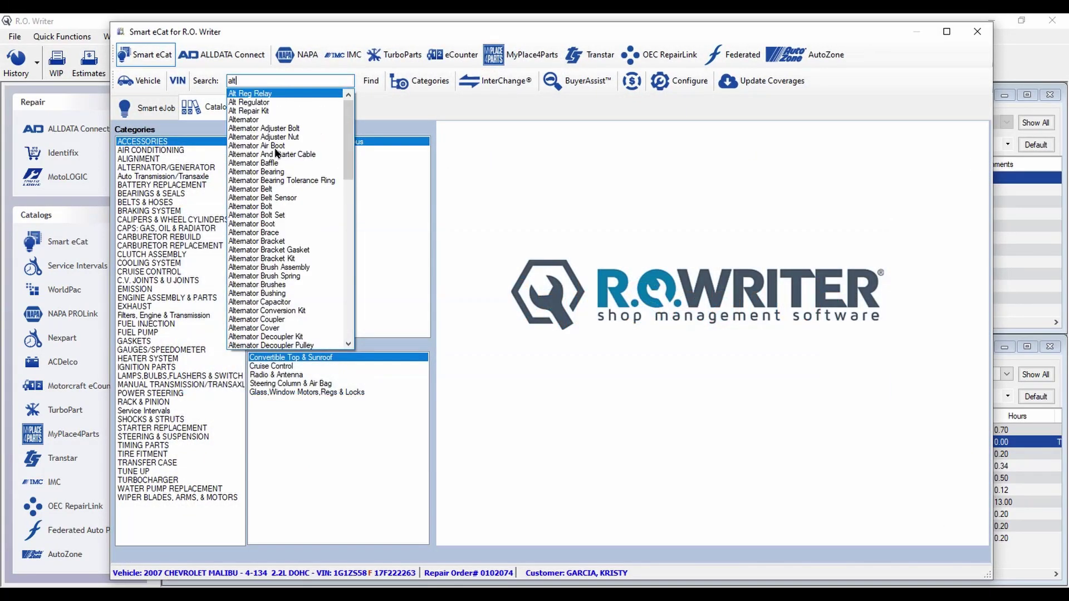
text(ernator belt)
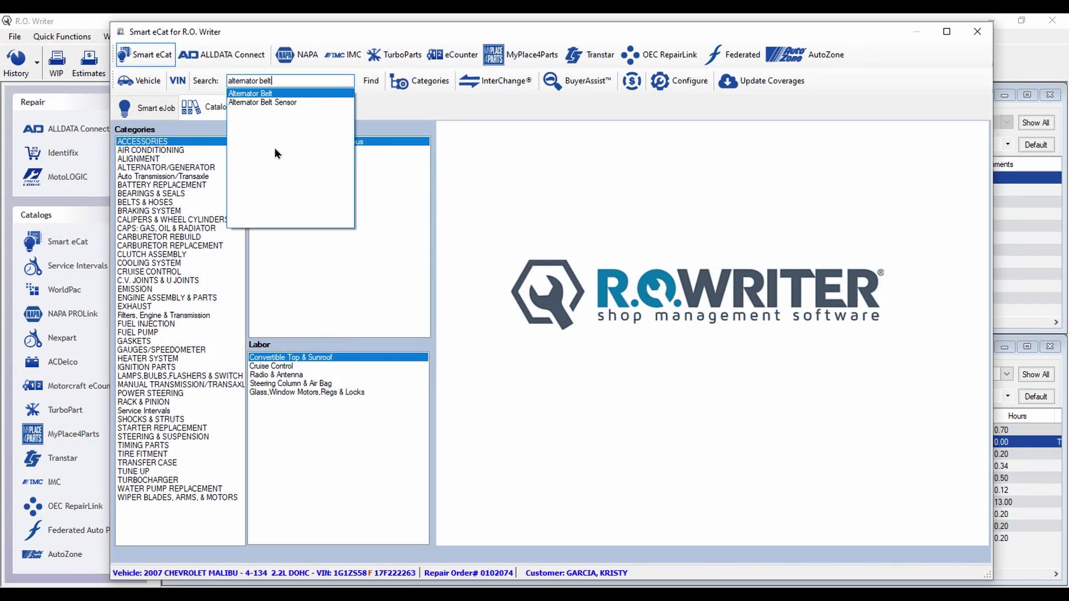
key(Return)
click(371, 83)
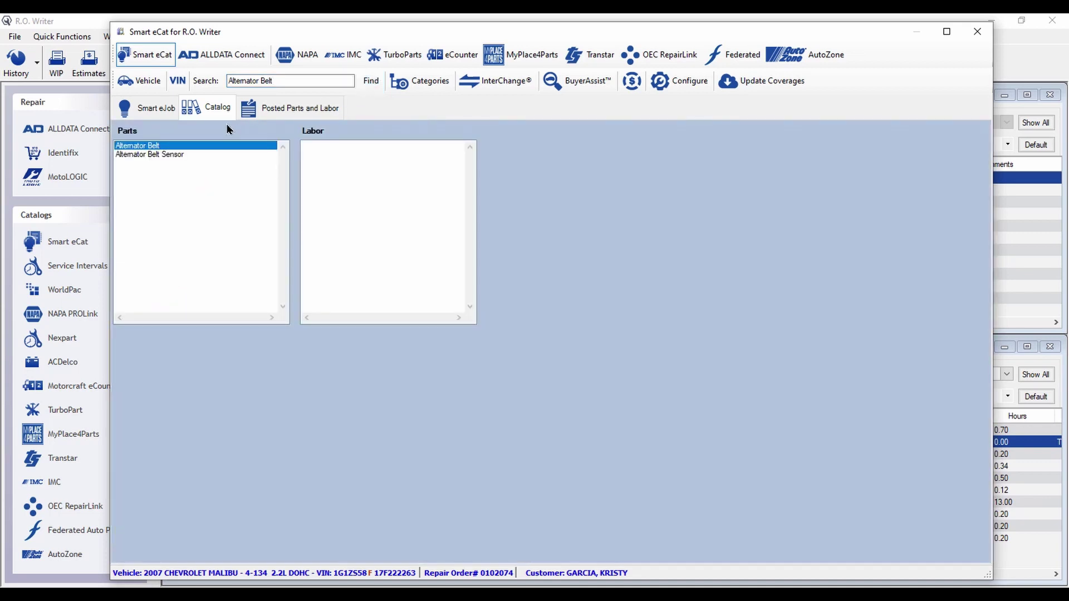
double_click(179, 149)
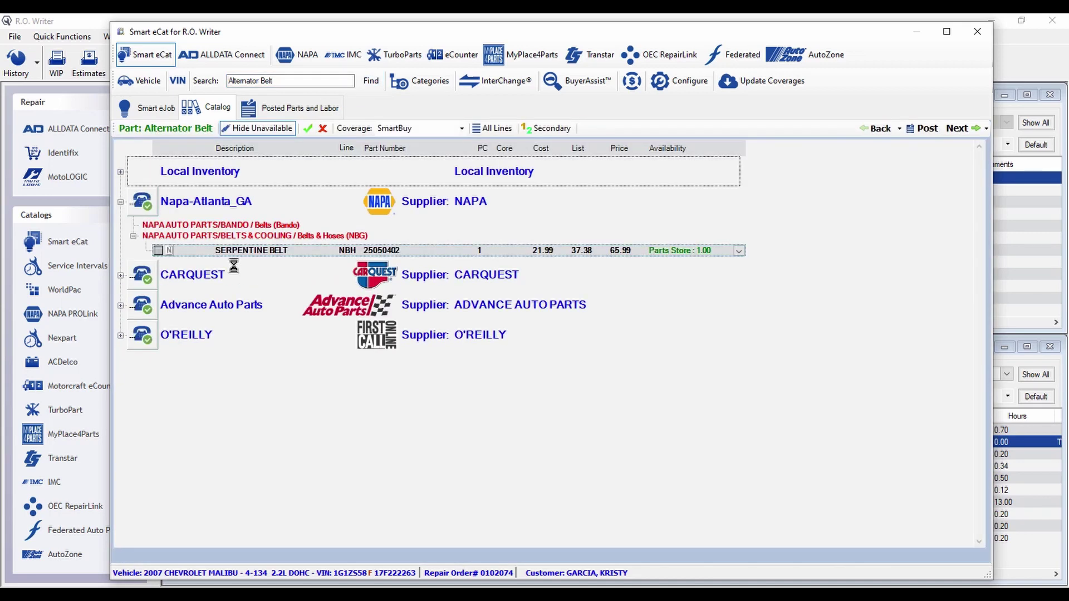
Step: Download updated Epicor makes and models from the supplier coverage update page
click(761, 82)
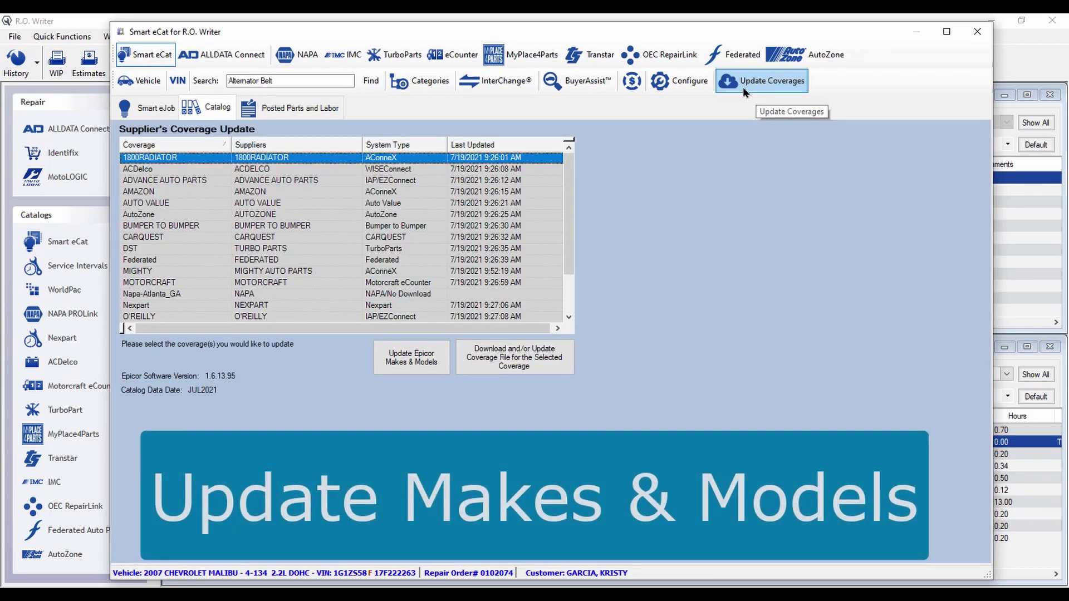
click(430, 365)
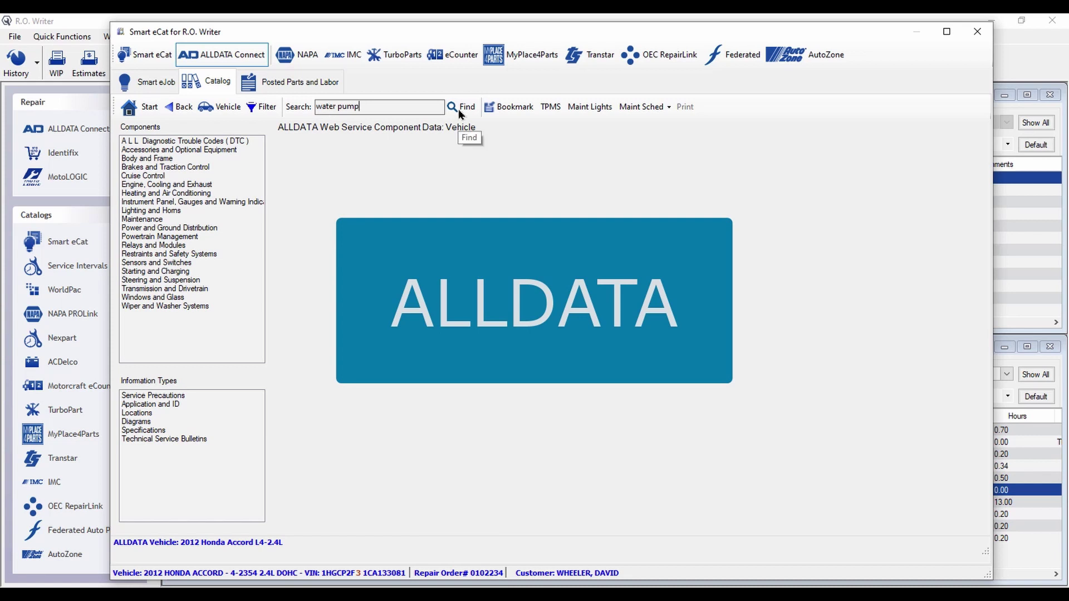
click(460, 107)
Step: Select the Replace labor operation from the ALLDATA water pump labor times
click(187, 397)
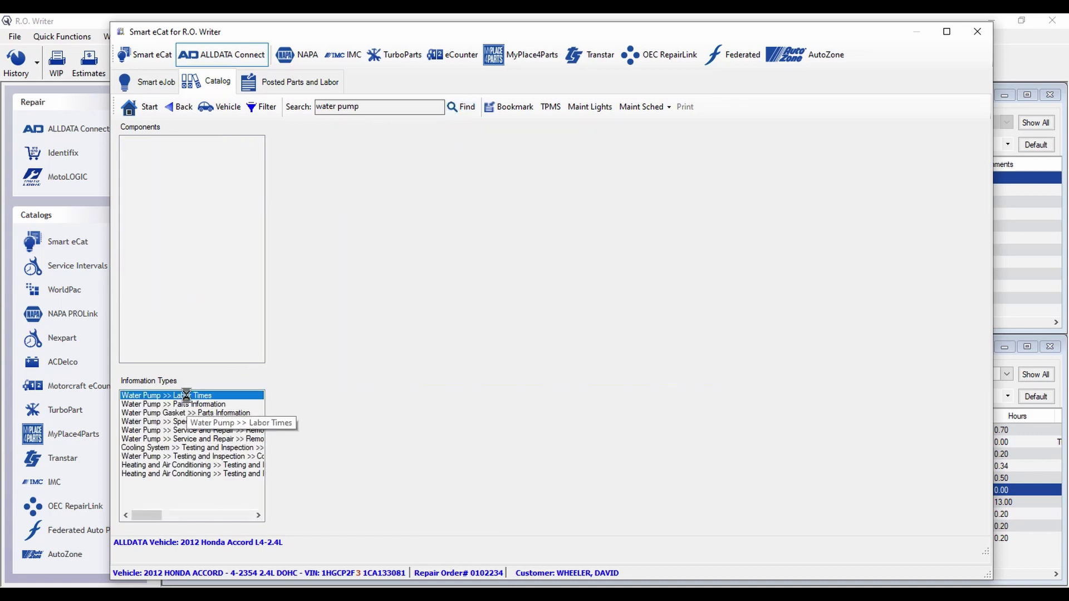
click(276, 156)
click(927, 107)
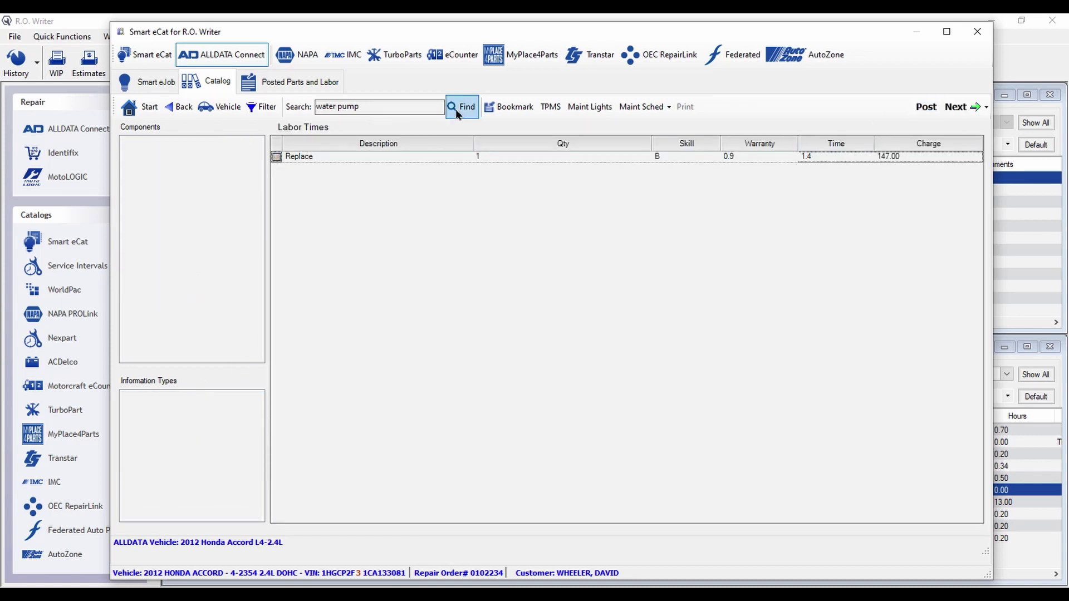
click(460, 107)
Step: Add the 8 - Coupe water pump part and post both as a COOLING & HEATING water pump job
click(202, 405)
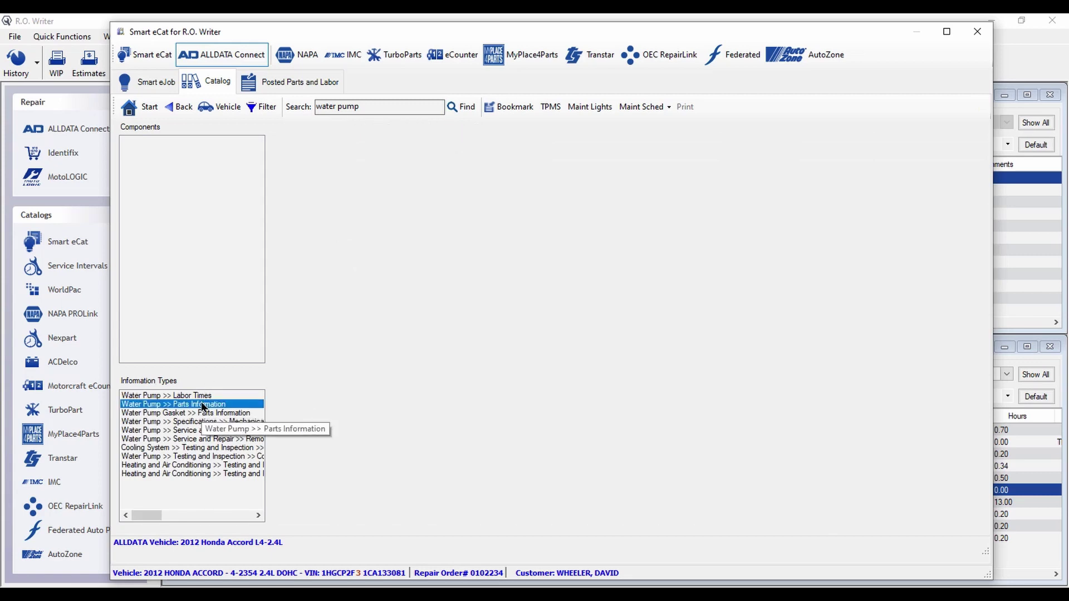
click(277, 157)
click(927, 106)
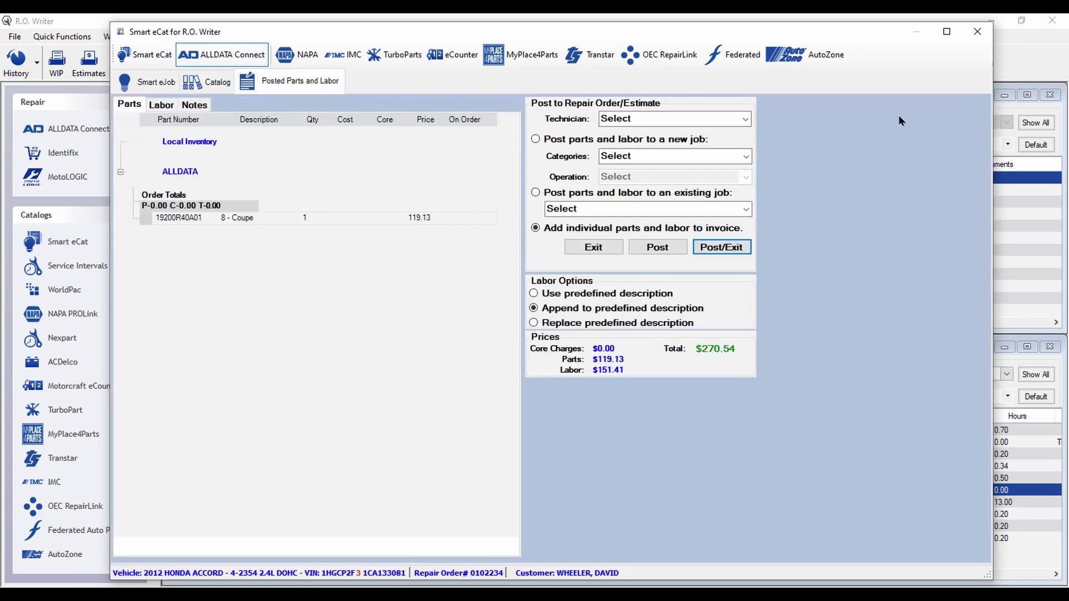
click(746, 156)
click(728, 224)
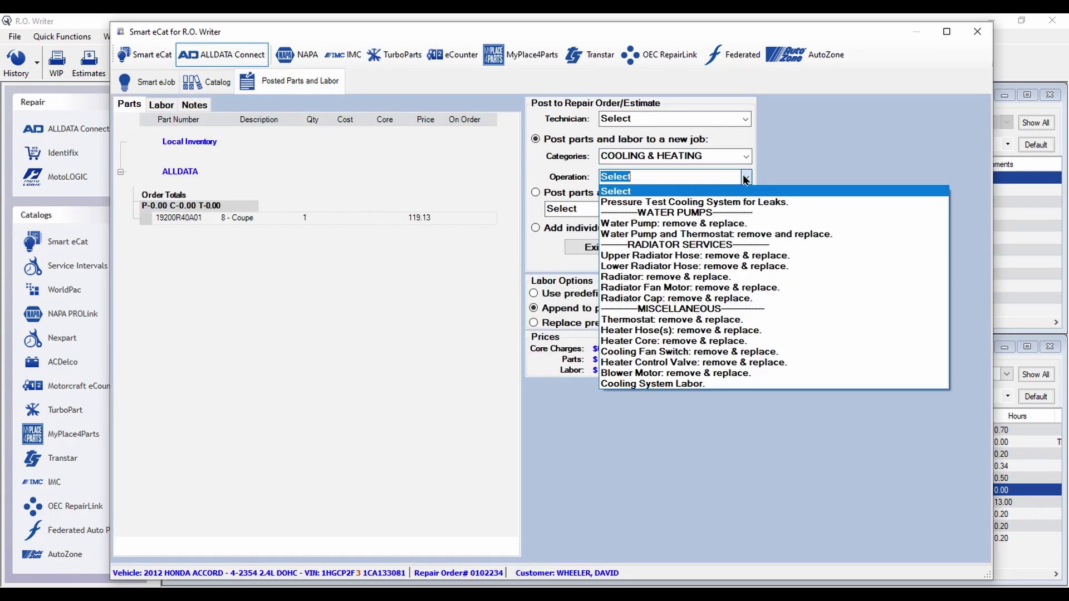
click(728, 224)
click(721, 245)
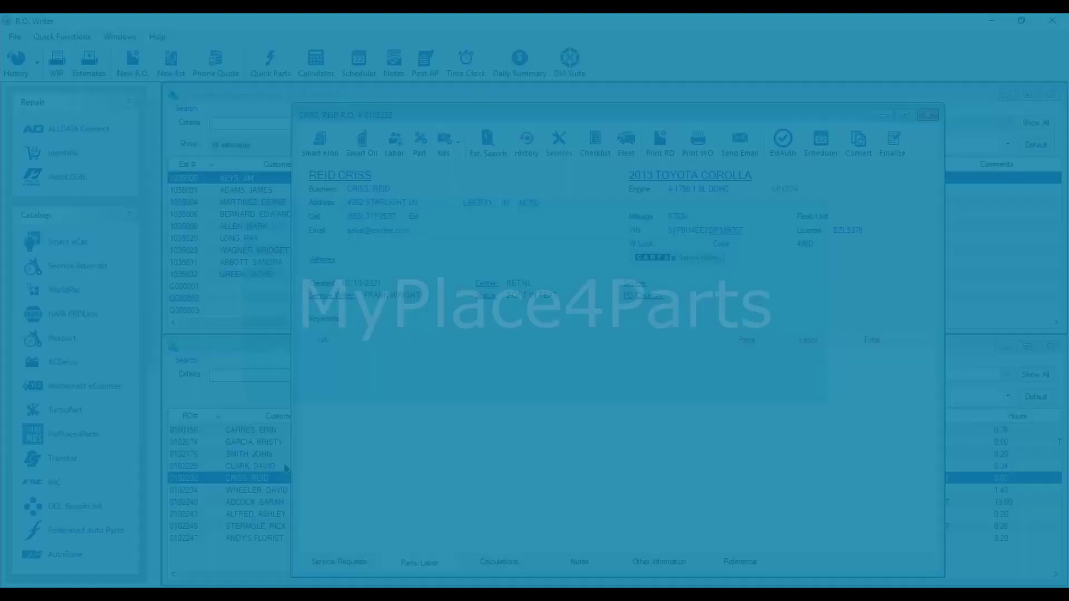
Step: Open MyPlace4Parts for the 2013 Toyota Corolla and choose AUTO VALUE as the supplier
click(89, 436)
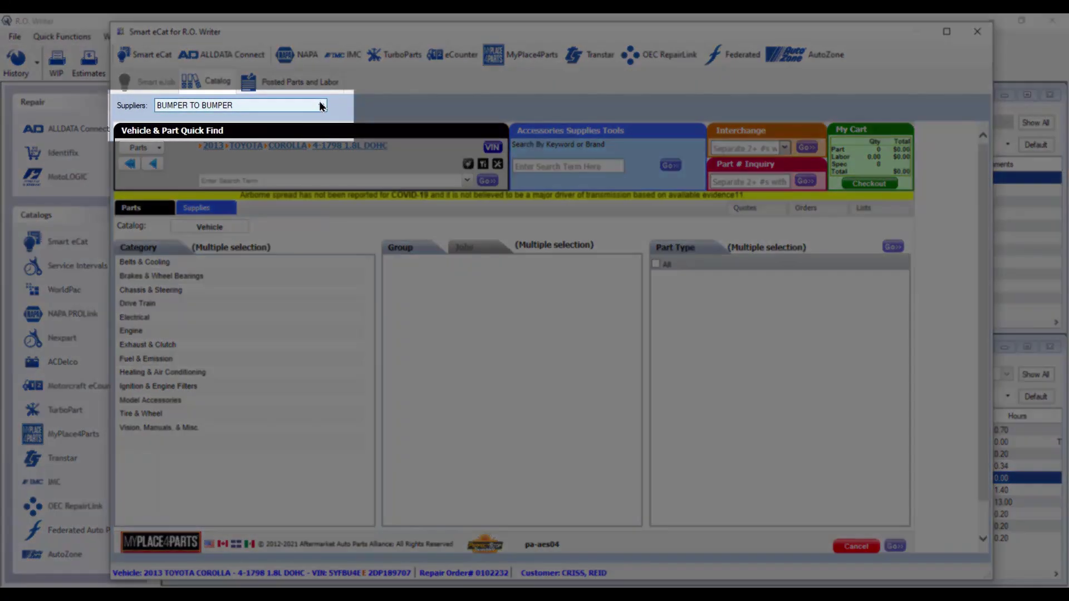
click(322, 105)
click(295, 118)
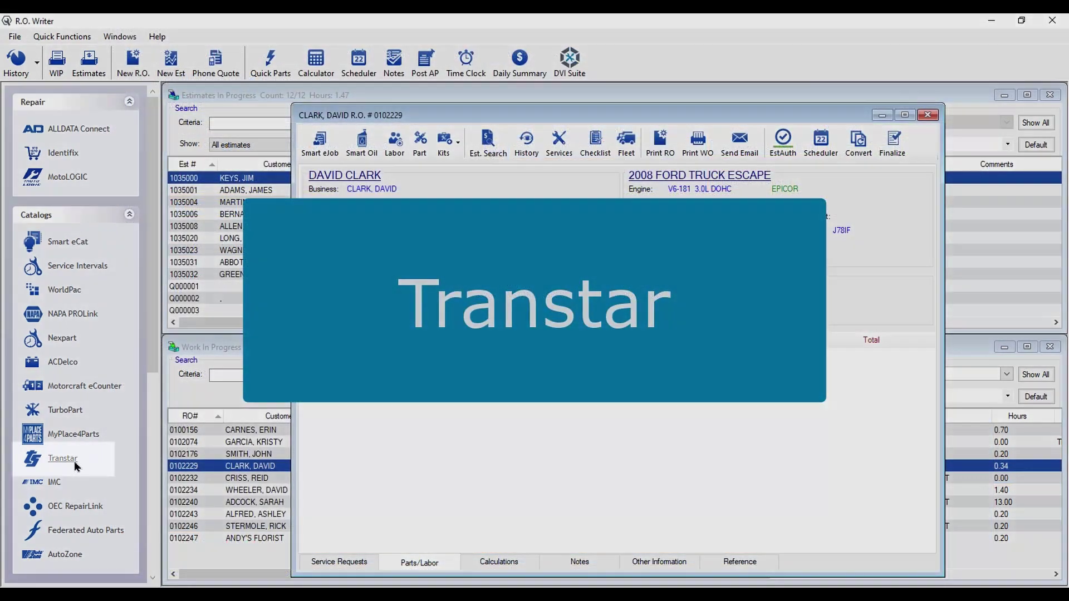
Step: View and enlarge the Transtar exploded diagram for the CD4E, LA4A-EL transmission
click(66, 459)
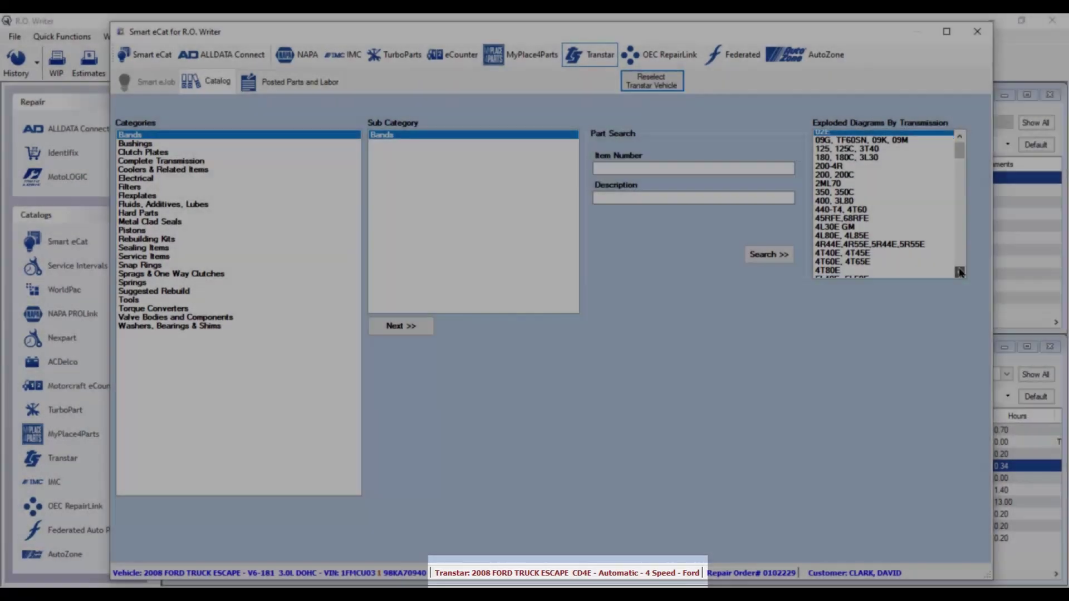
click(960, 272)
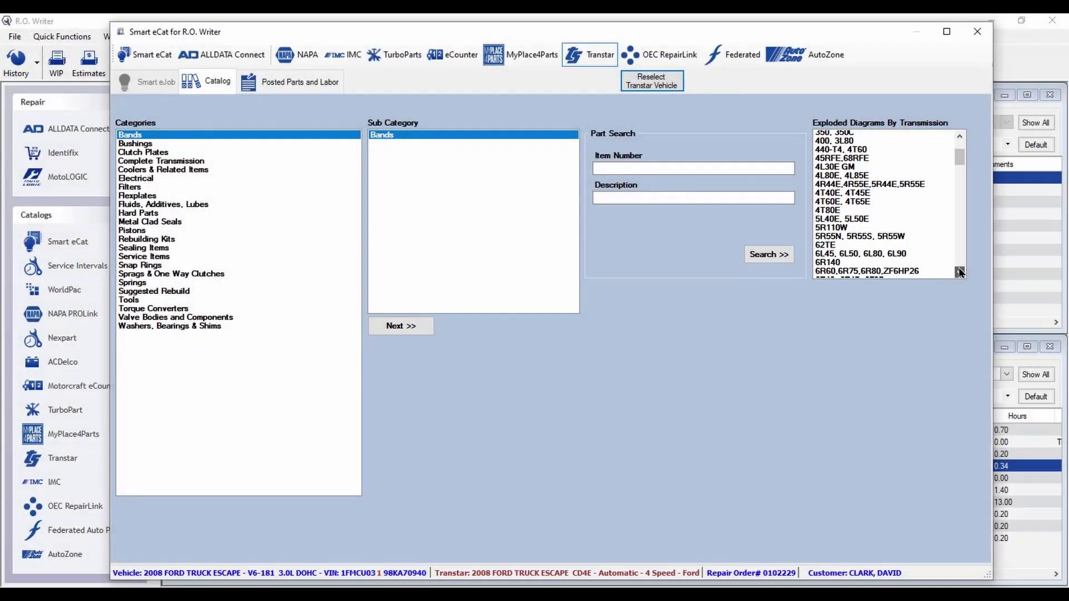
click(960, 272)
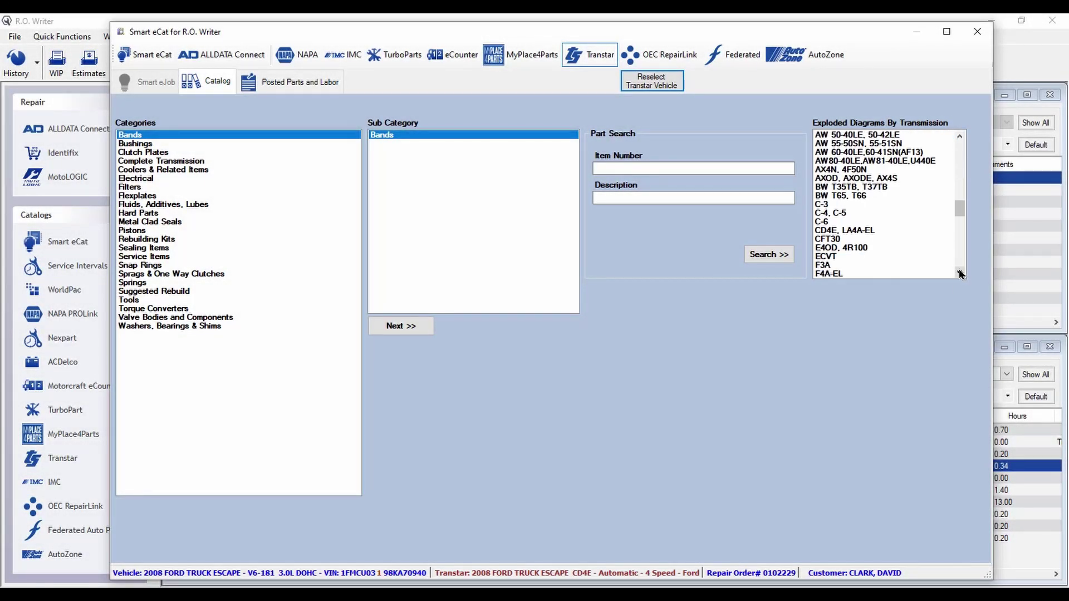
double_click(858, 230)
drag(790, 475, 1005, 554)
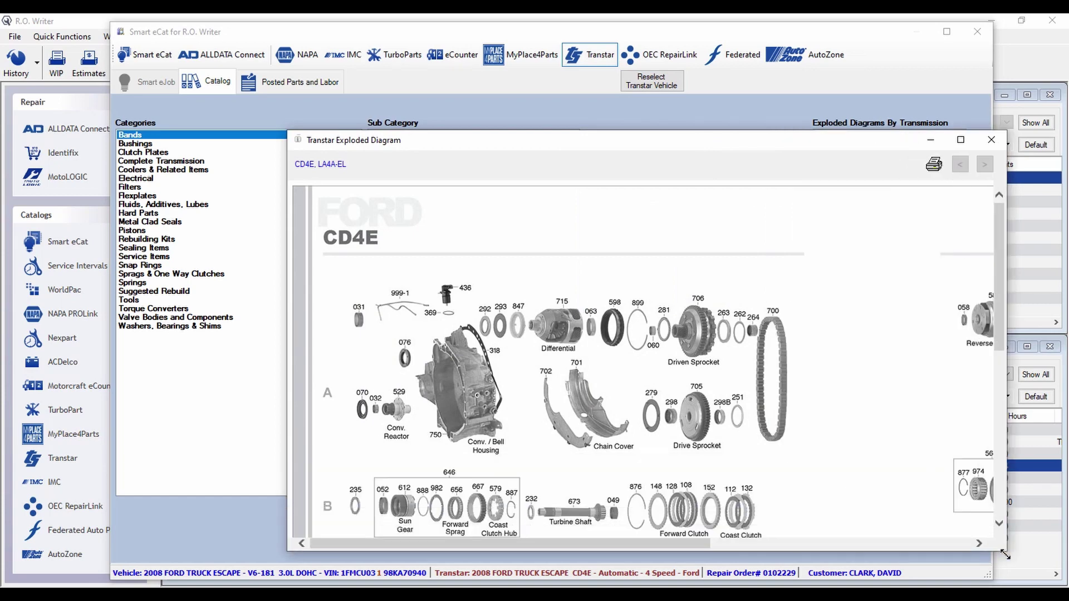
click(991, 140)
Step: Post the Valve Body Kits shift correction kit as a TRANSMISSION REBUILD job, then open the Silverado's order
click(222, 318)
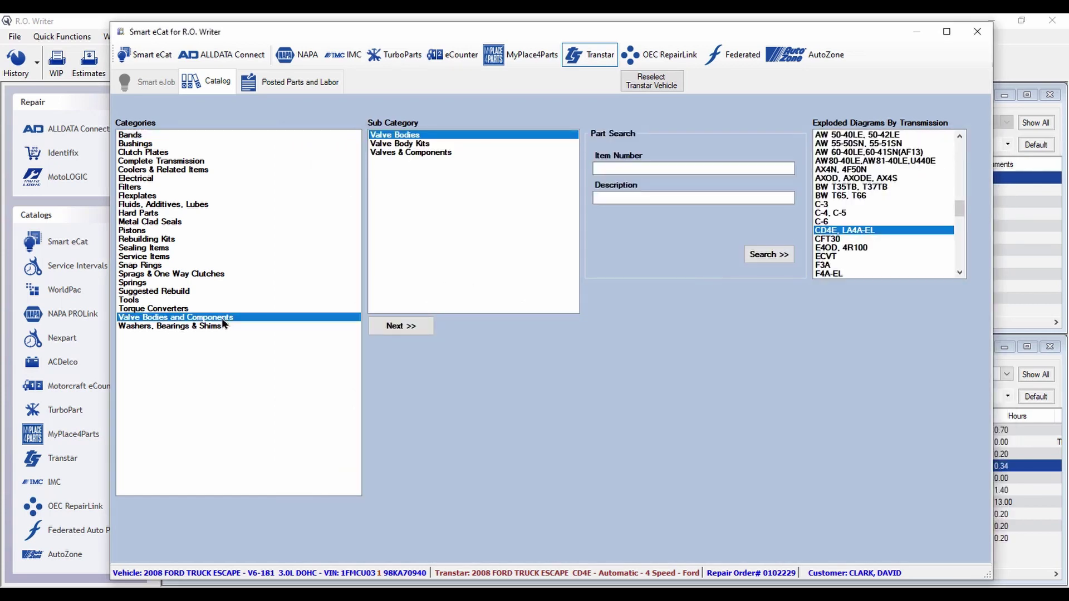
double_click(407, 143)
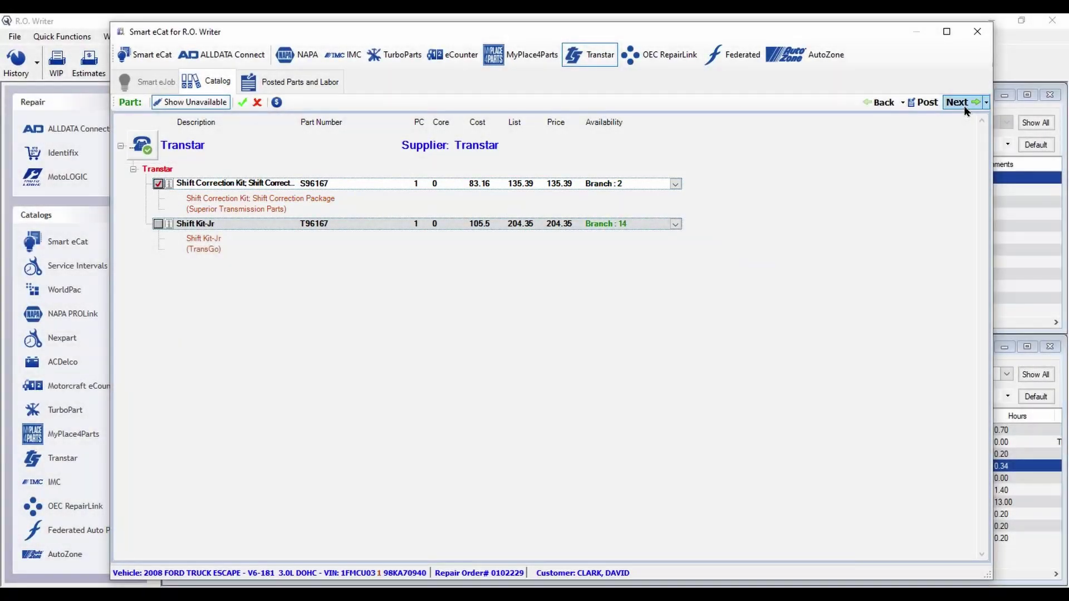
click(962, 103)
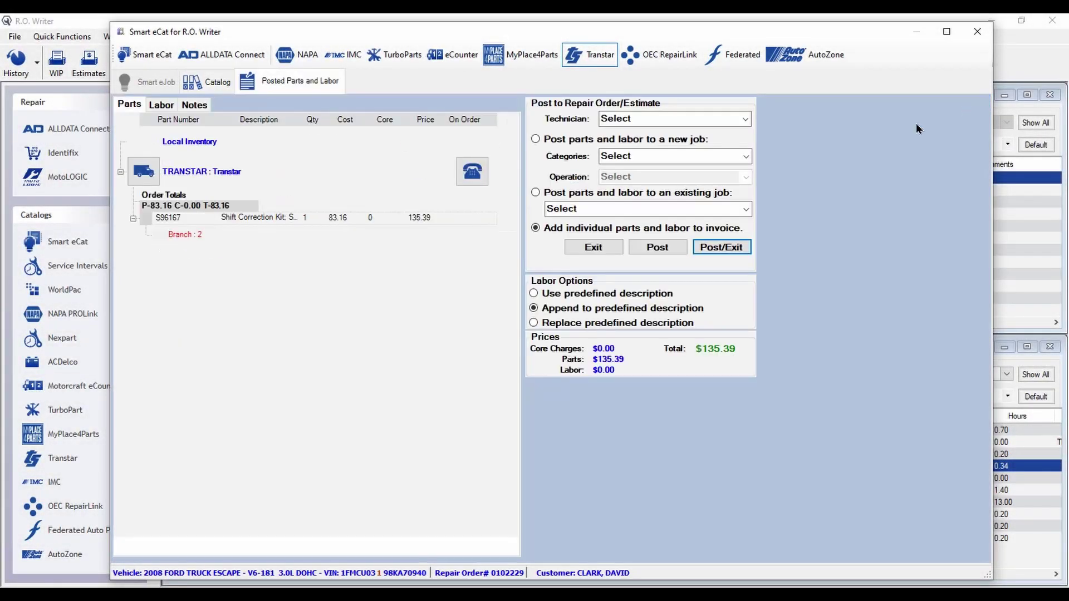
click(745, 157)
click(713, 410)
click(712, 177)
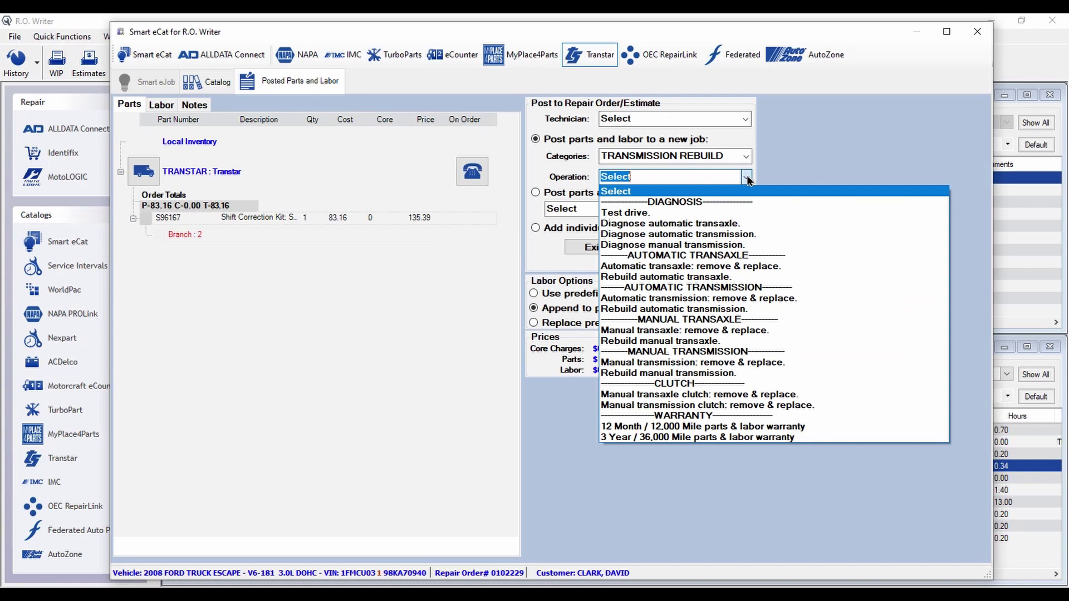
click(717, 277)
click(719, 249)
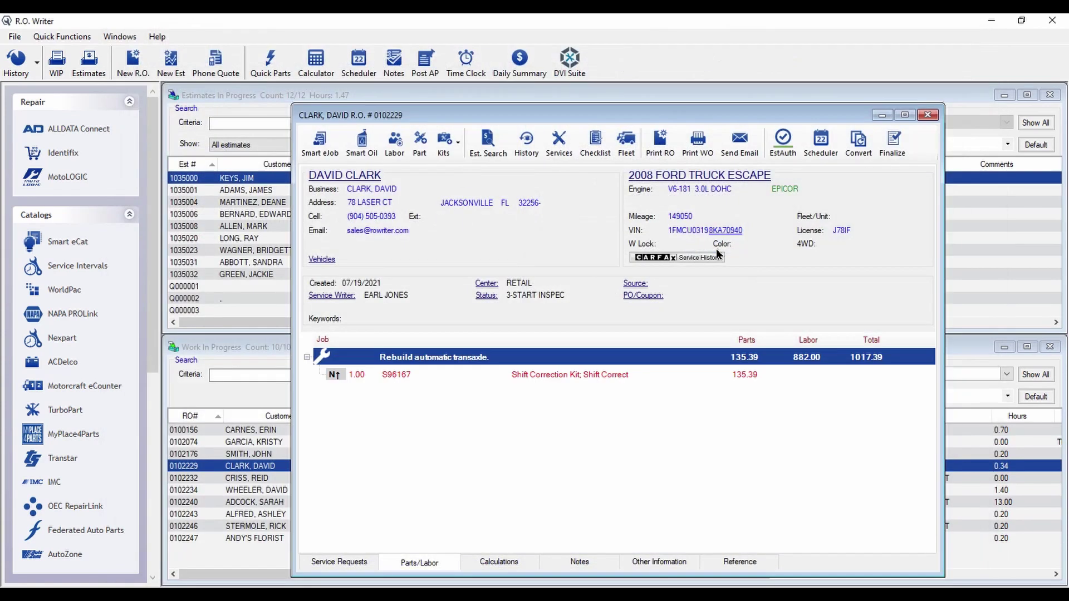
click(927, 118)
double_click(255, 455)
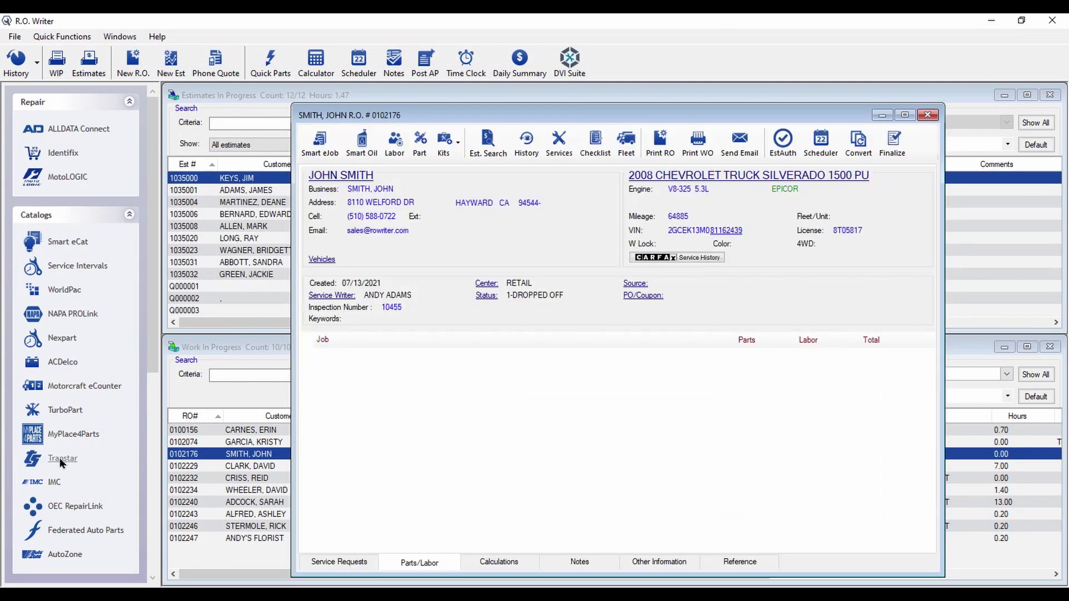
Step: List Transtar's Complete Transmission > Automatic Transmissions units for the Silverado
click(62, 460)
click(193, 179)
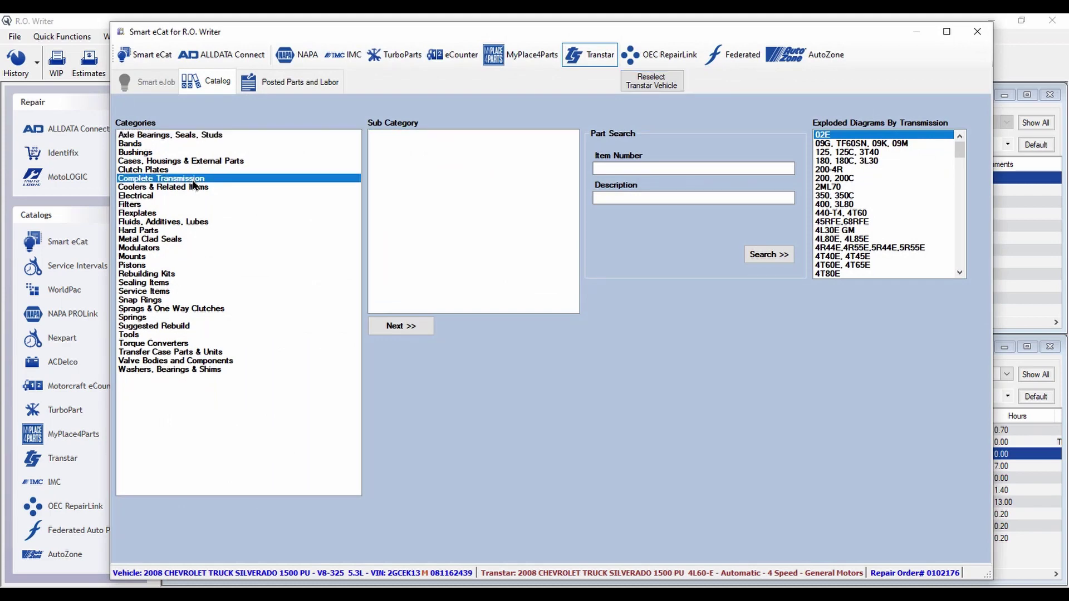
double_click(395, 138)
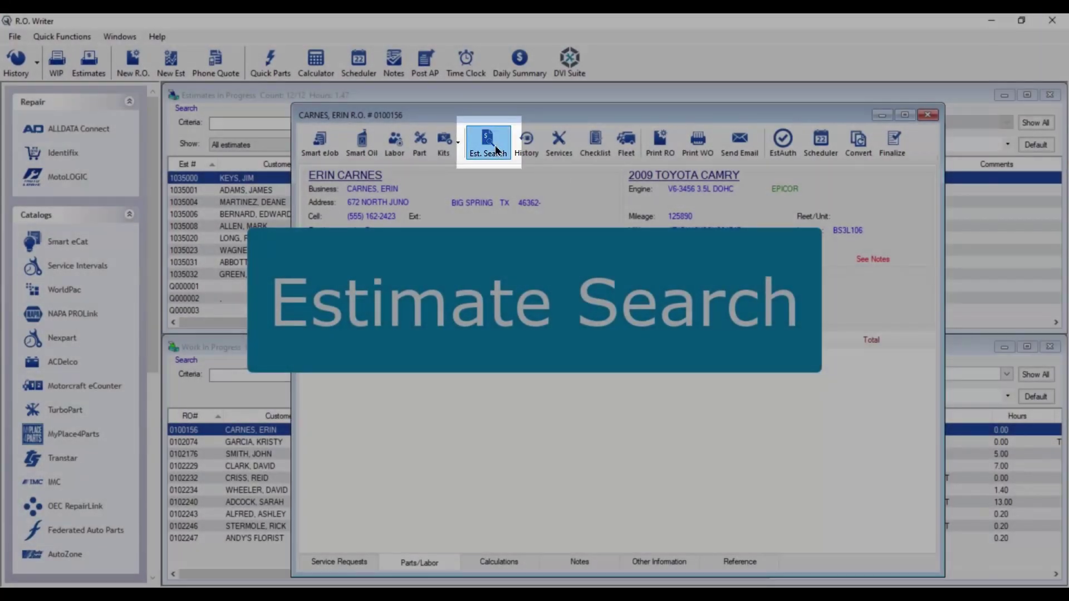
Step: Transfer the earlier BRAKES Install Front Disc Brake Pads job (59.99) into the Camry order
click(495, 161)
click(503, 94)
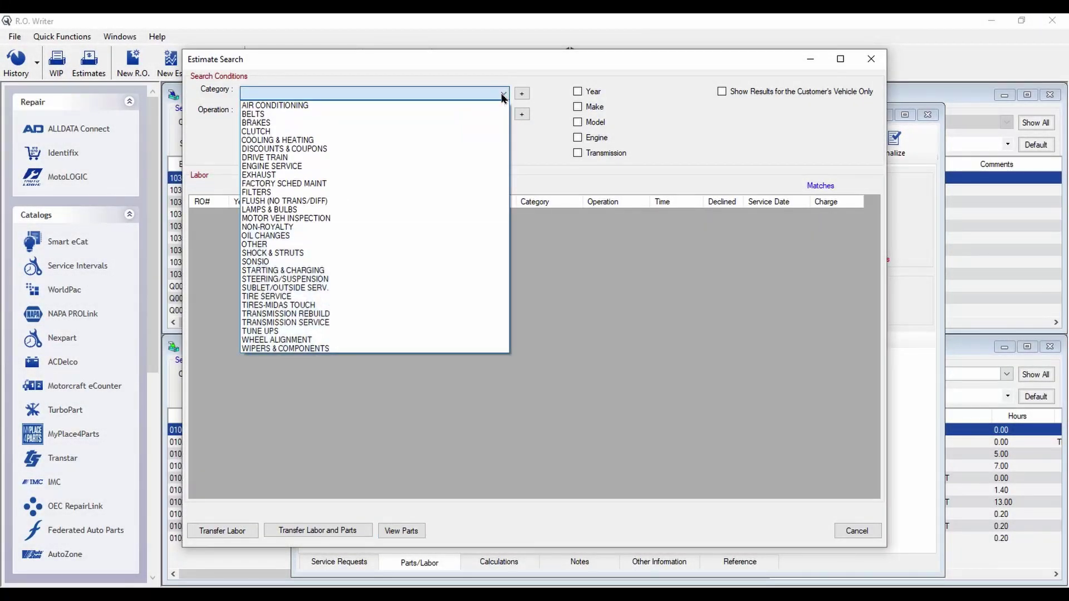
click(315, 123)
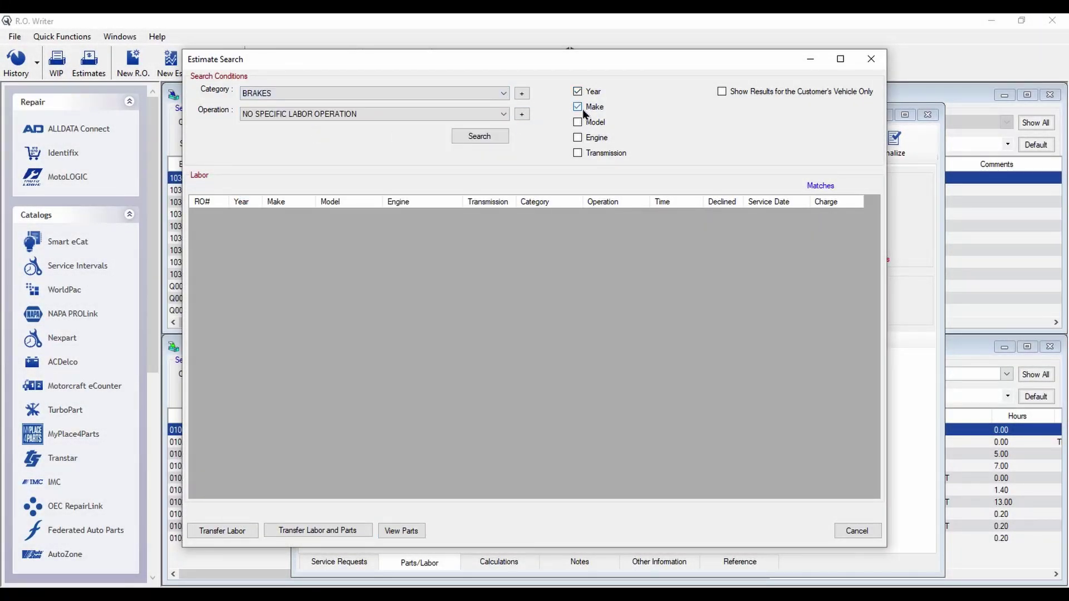
click(486, 139)
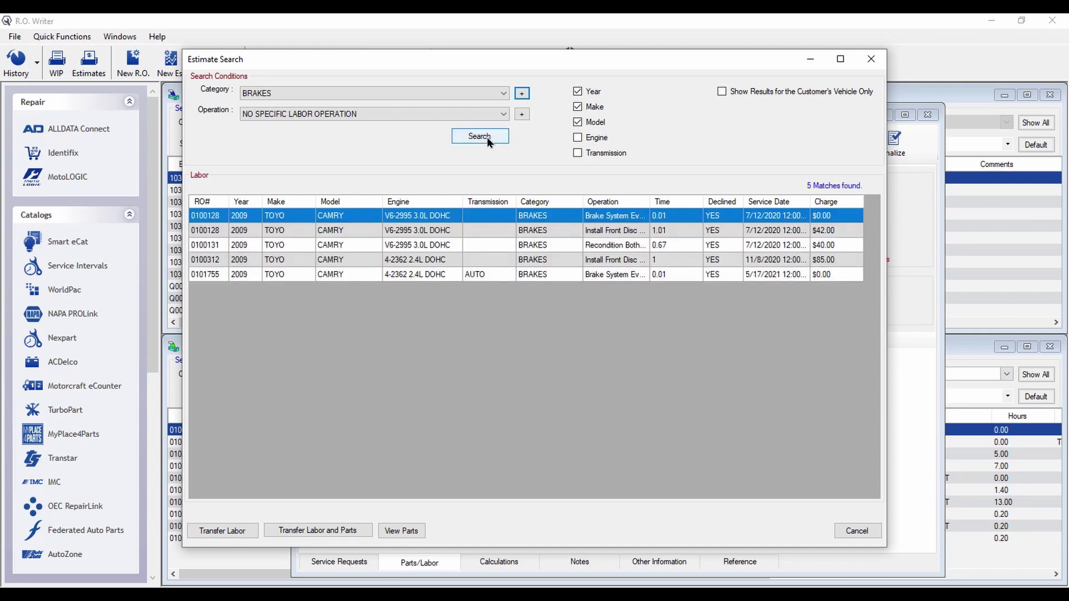
click(489, 234)
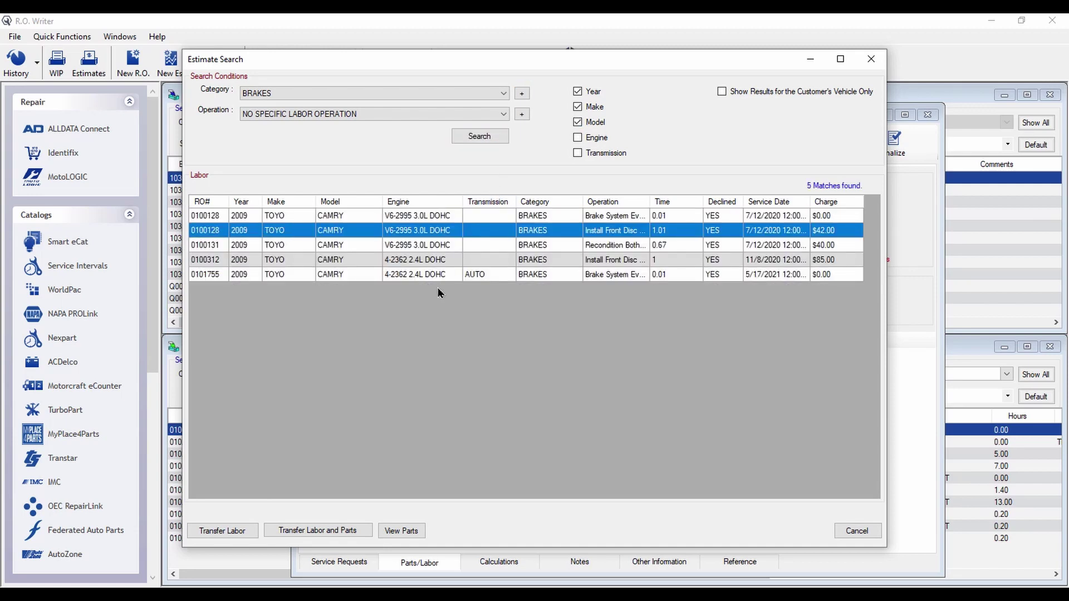
click(332, 531)
click(855, 532)
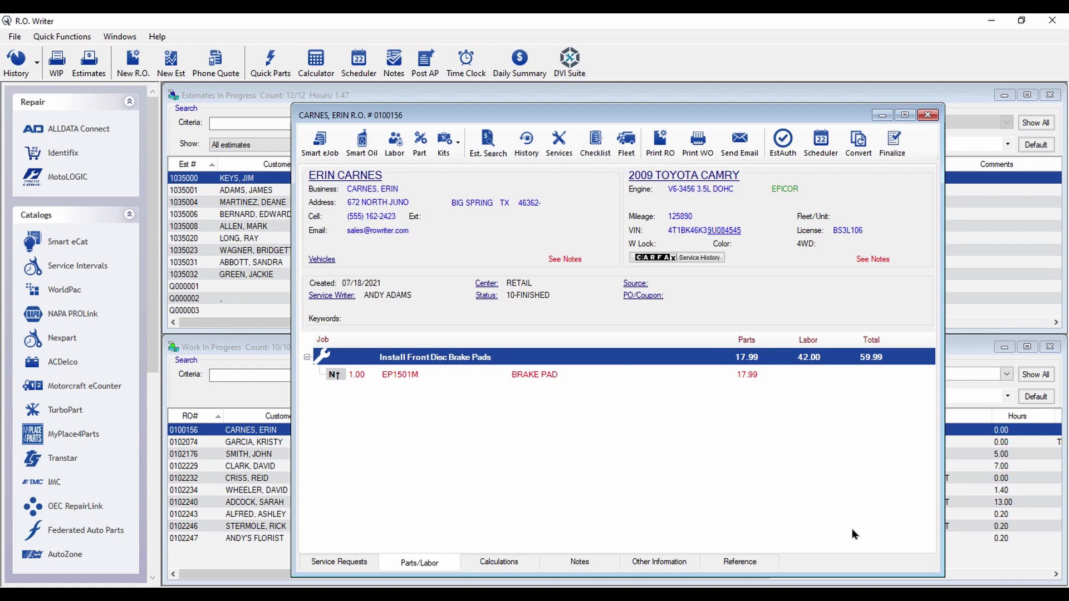
Step: Transfer the earlier OIL CHANGES 10W30 full-service job (22.79) into the order
click(496, 156)
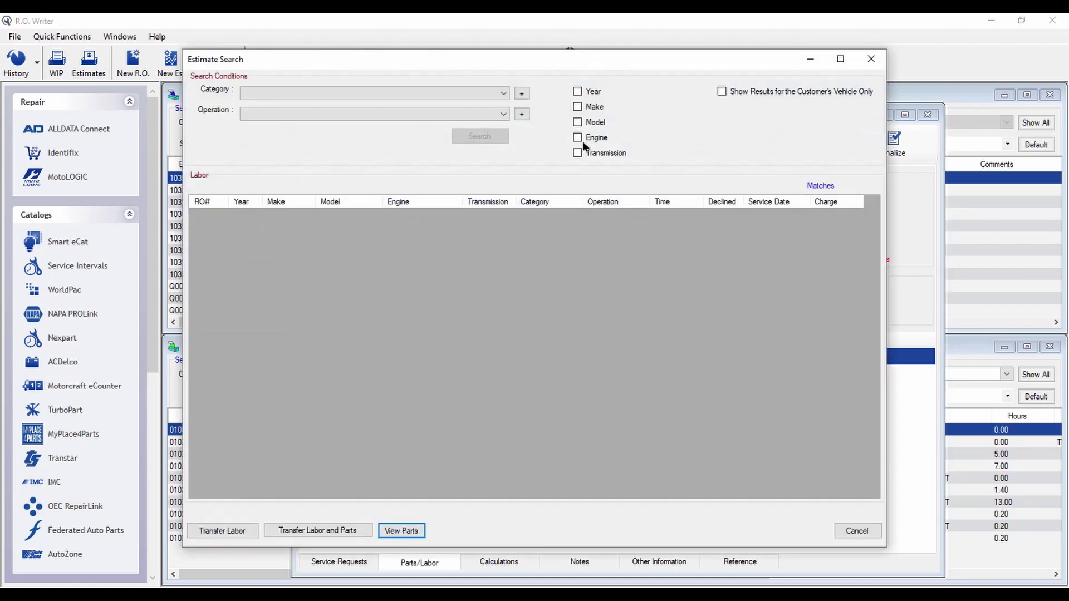
click(504, 93)
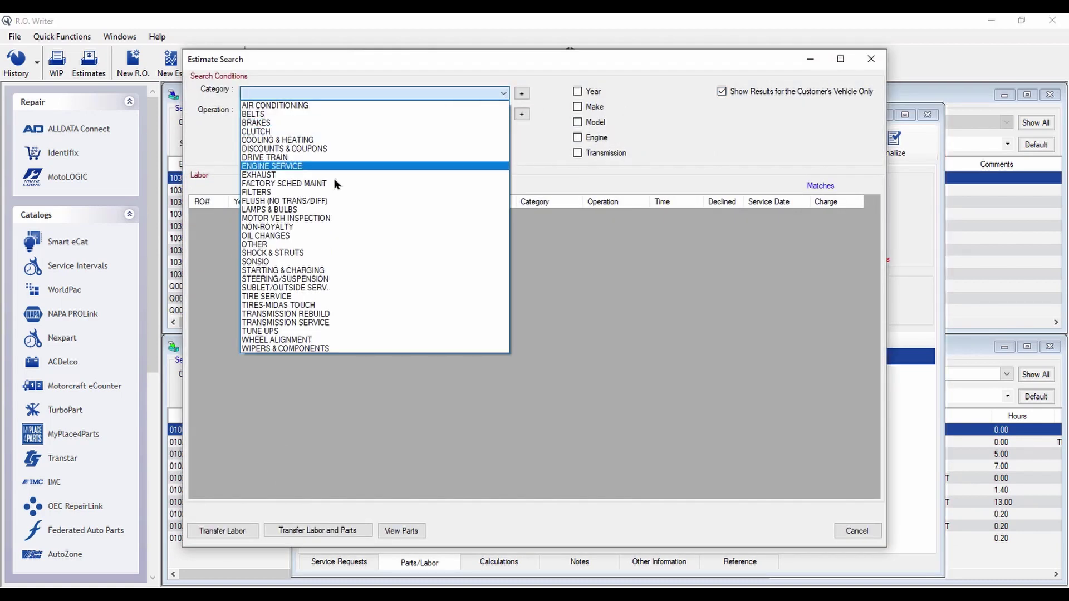
click(300, 237)
click(477, 142)
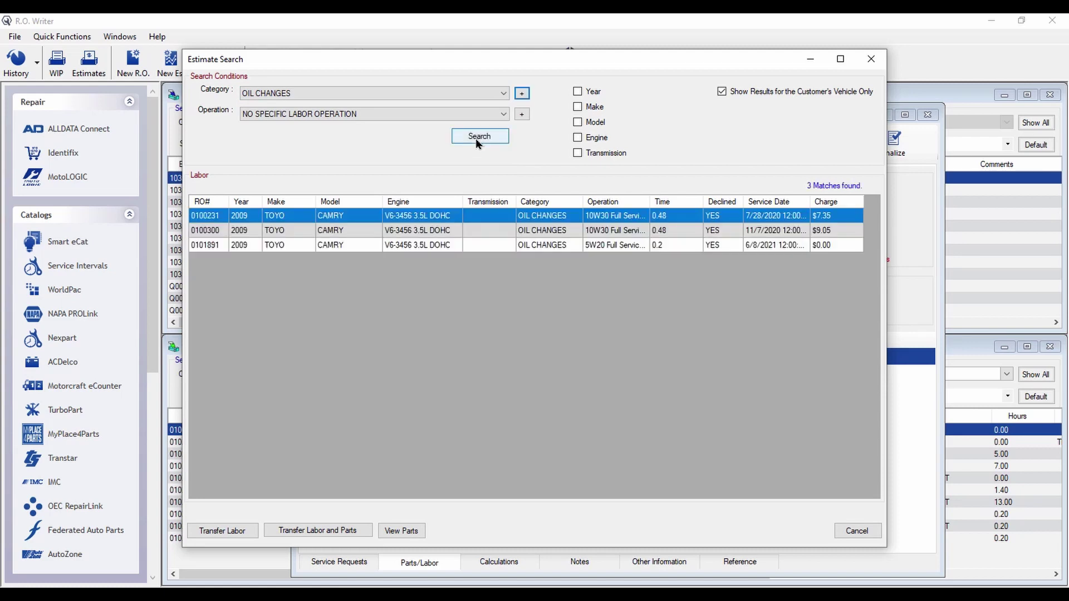
click(335, 532)
click(852, 532)
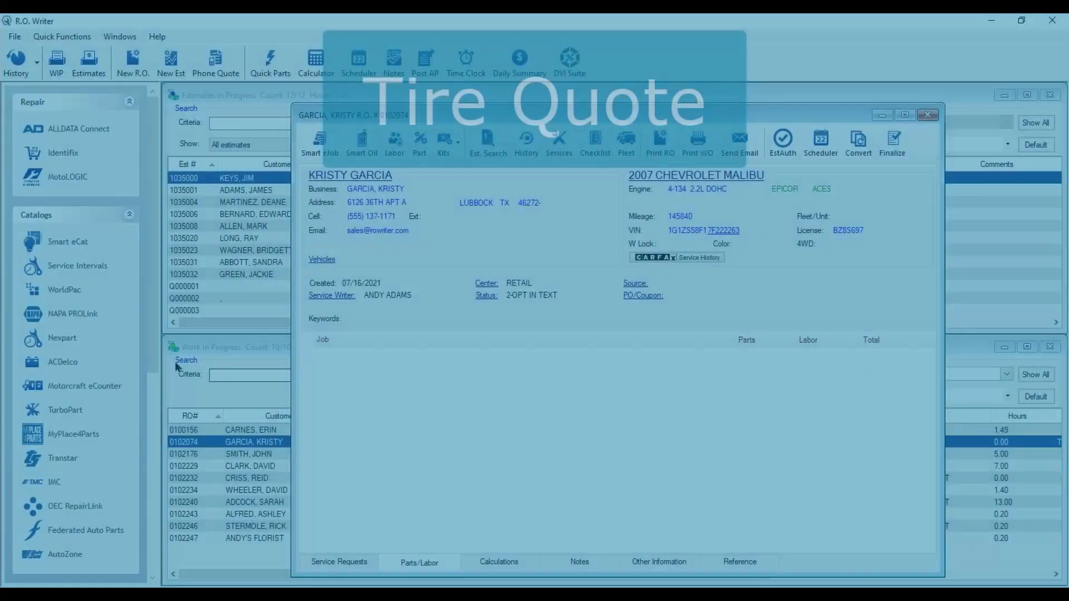
Step: Quote P205/65R15-92S tires for the Malibu and list the 20 available from ATD
scroll(149, 461, down, 6)
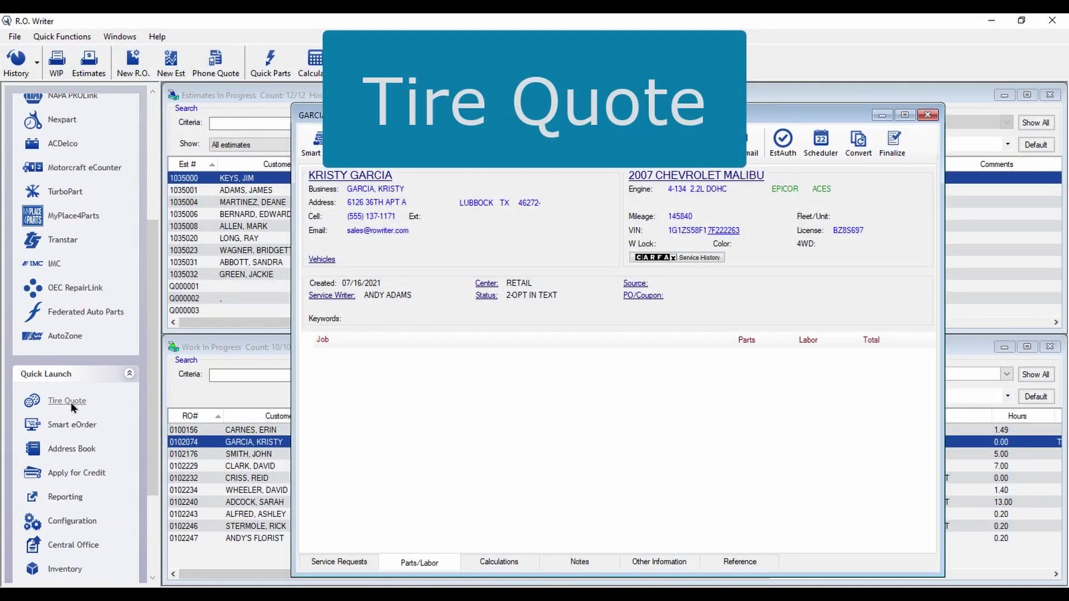
click(67, 401)
click(501, 363)
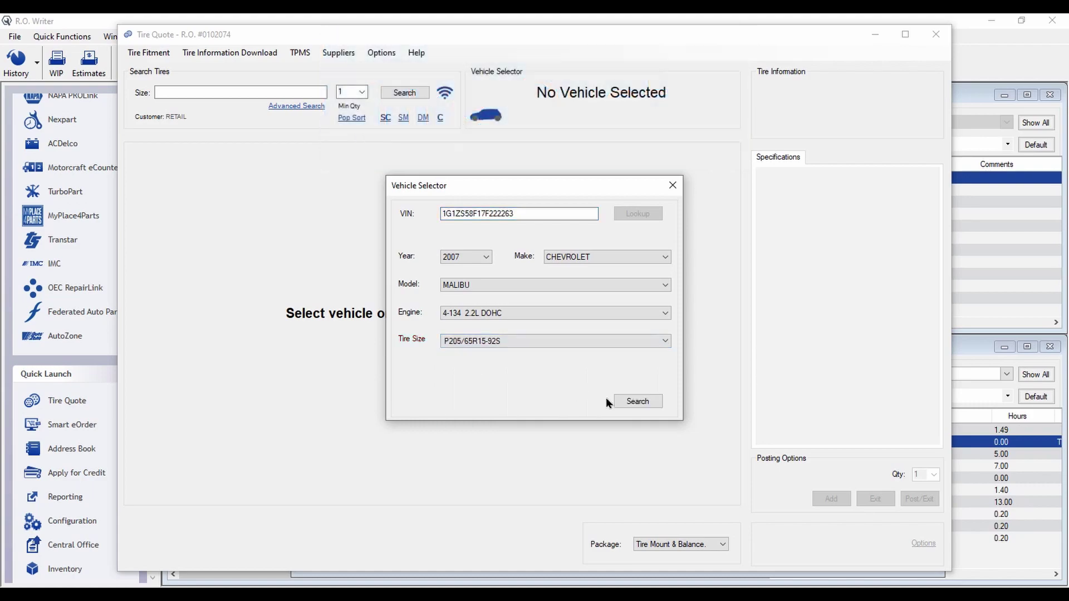
click(632, 401)
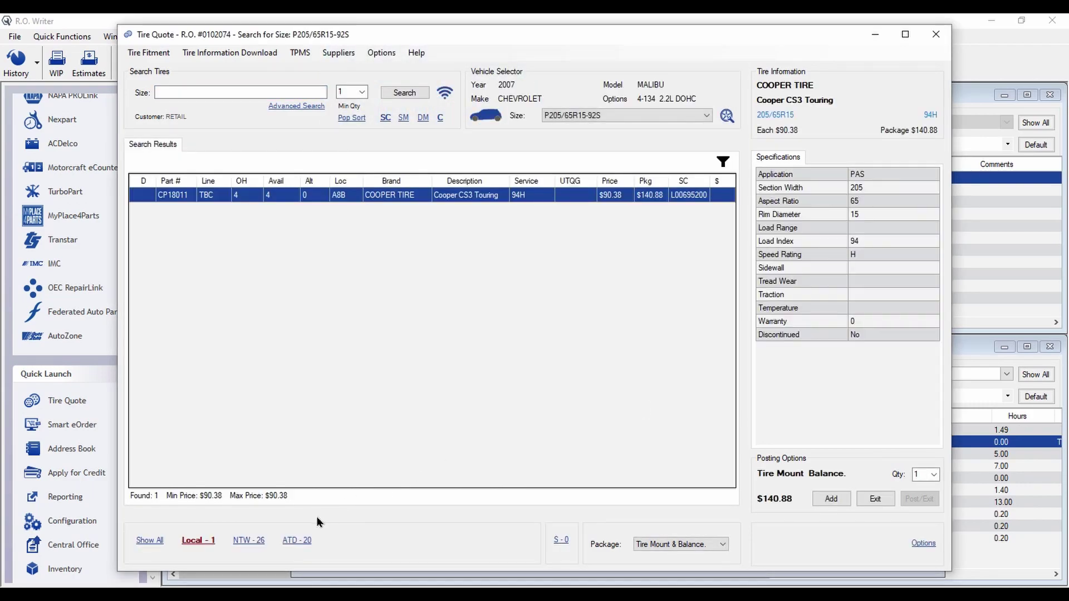
click(299, 541)
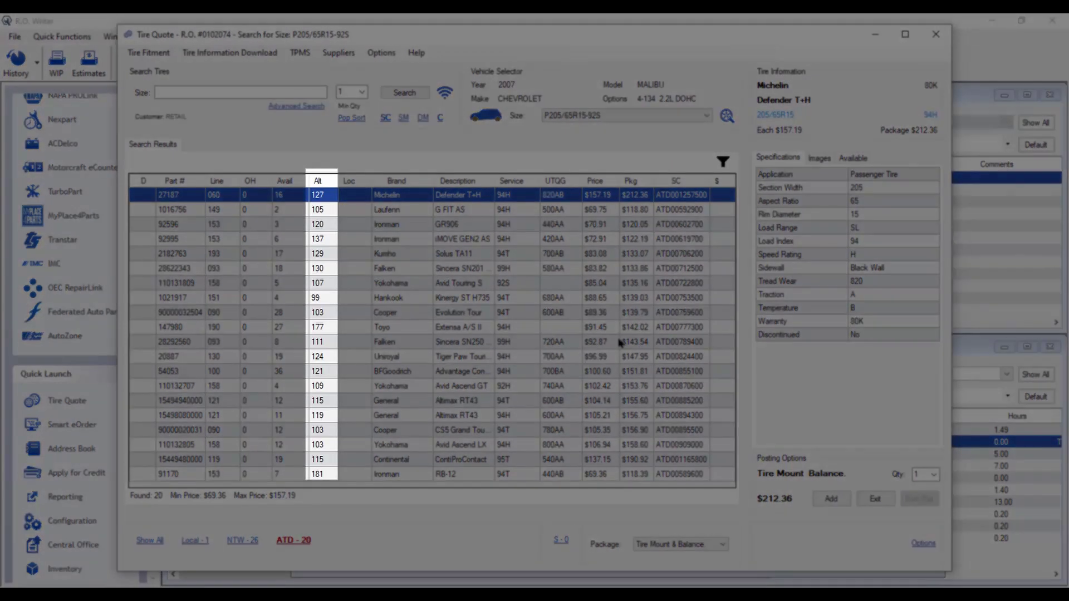
Step: Display the Michelin Defender T+H's available stock per location in the Available panel
click(850, 158)
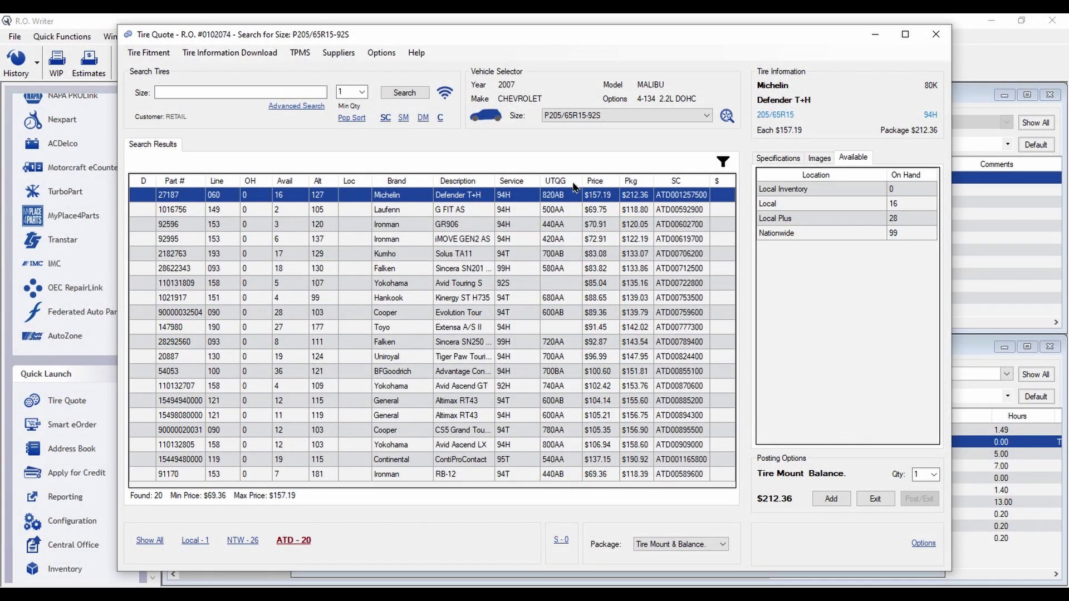
mouse_move(142, 187)
mouse_move(720, 183)
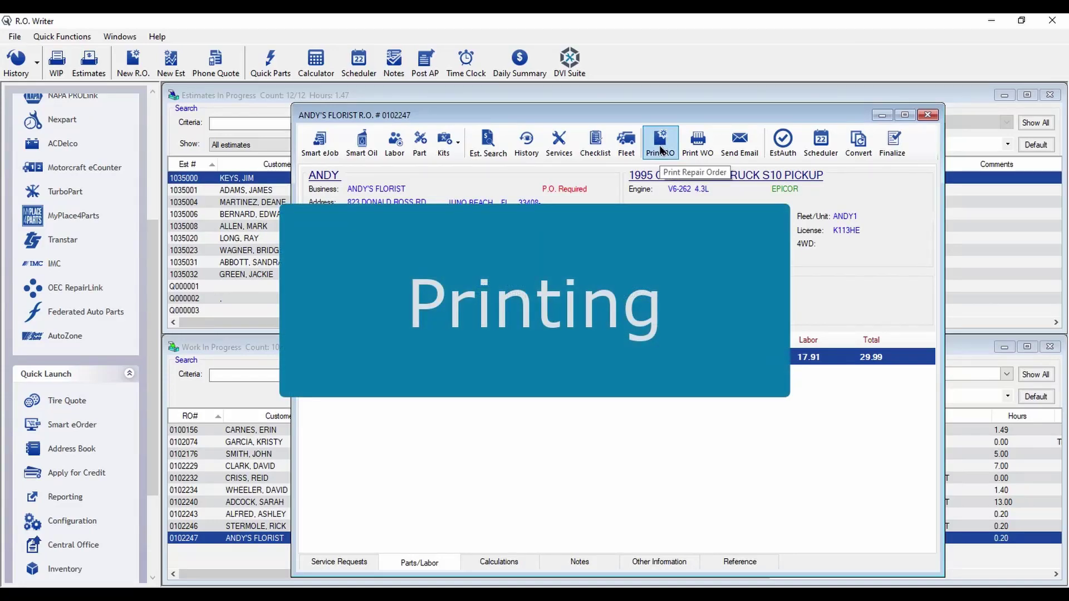
Step: Save the oil change repair order as a PDF file
click(661, 148)
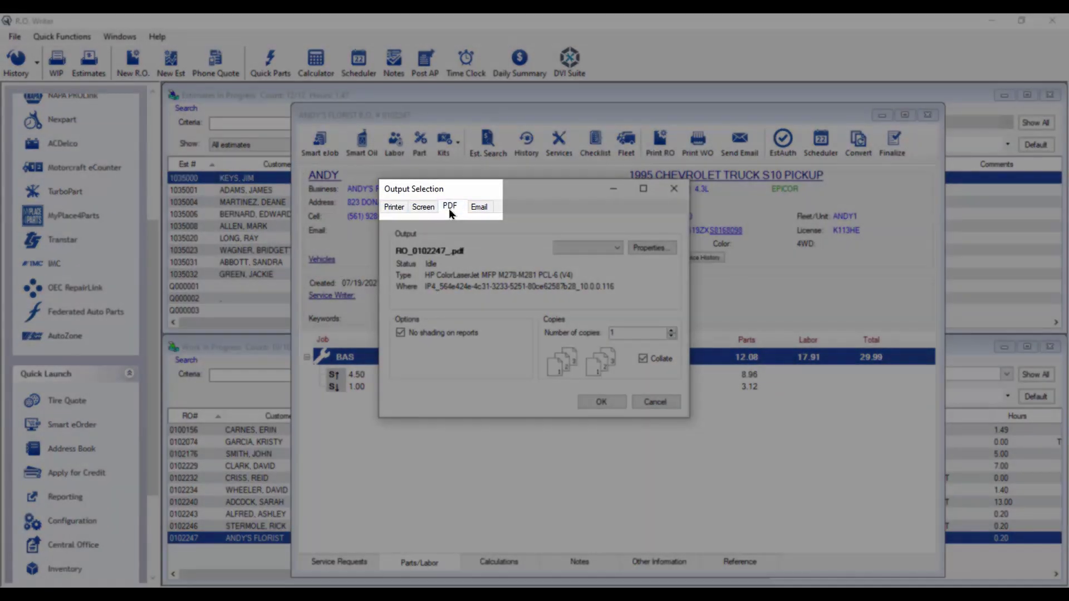
click(449, 208)
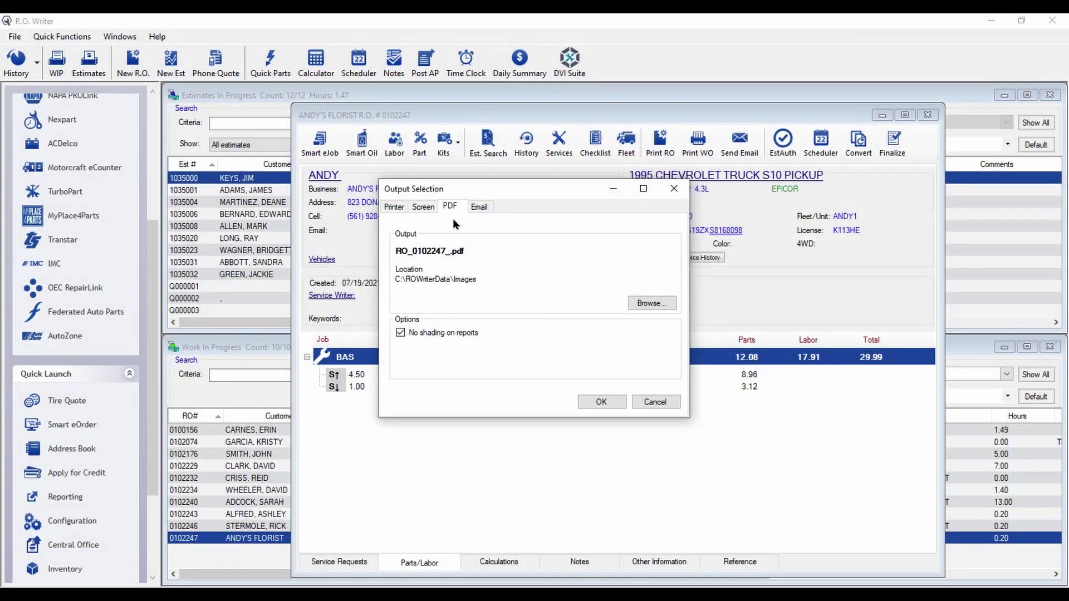
click(597, 401)
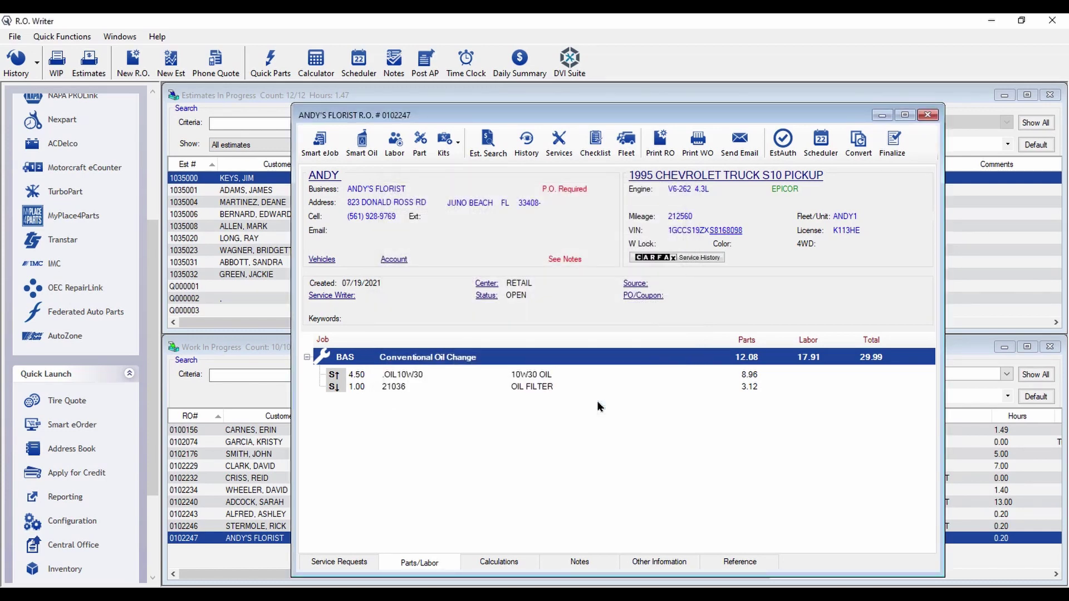
click(286, 140)
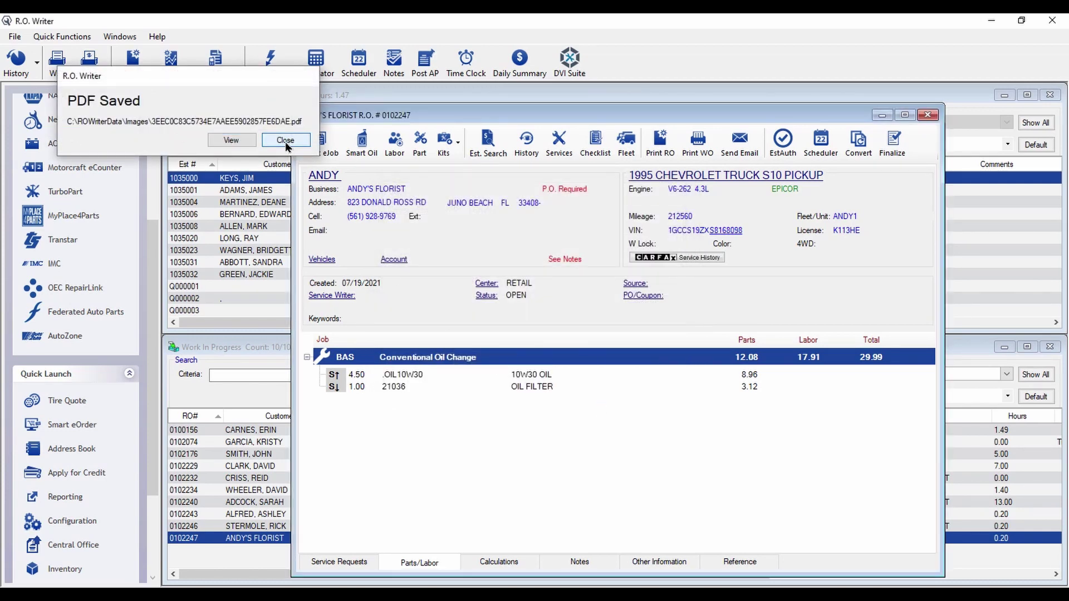
Step: Open the attached Repair Order Service PDF, then preview the printed work order
click(739, 561)
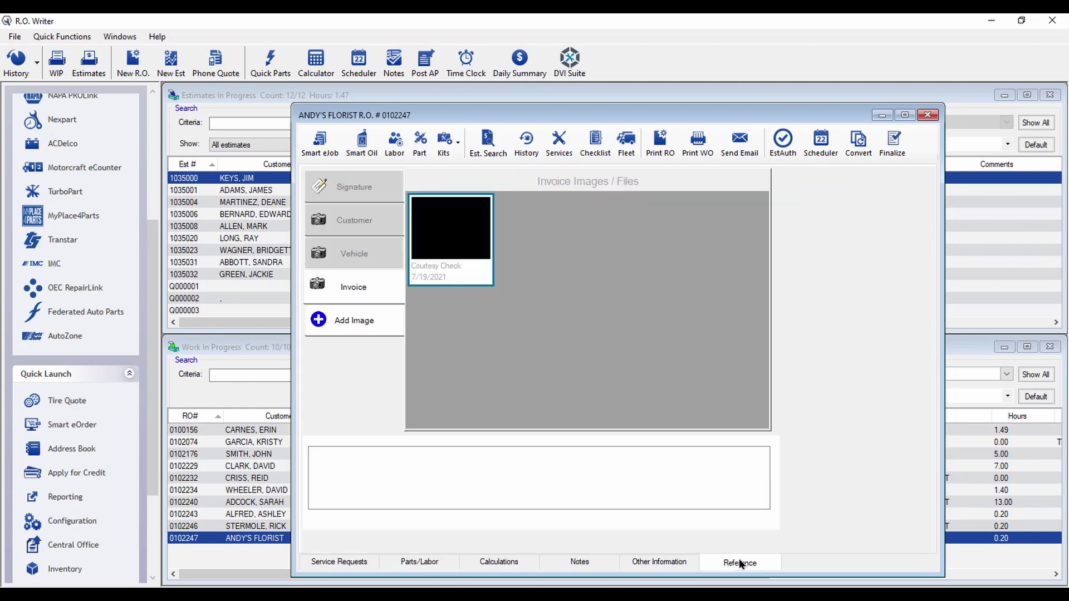
double_click(548, 256)
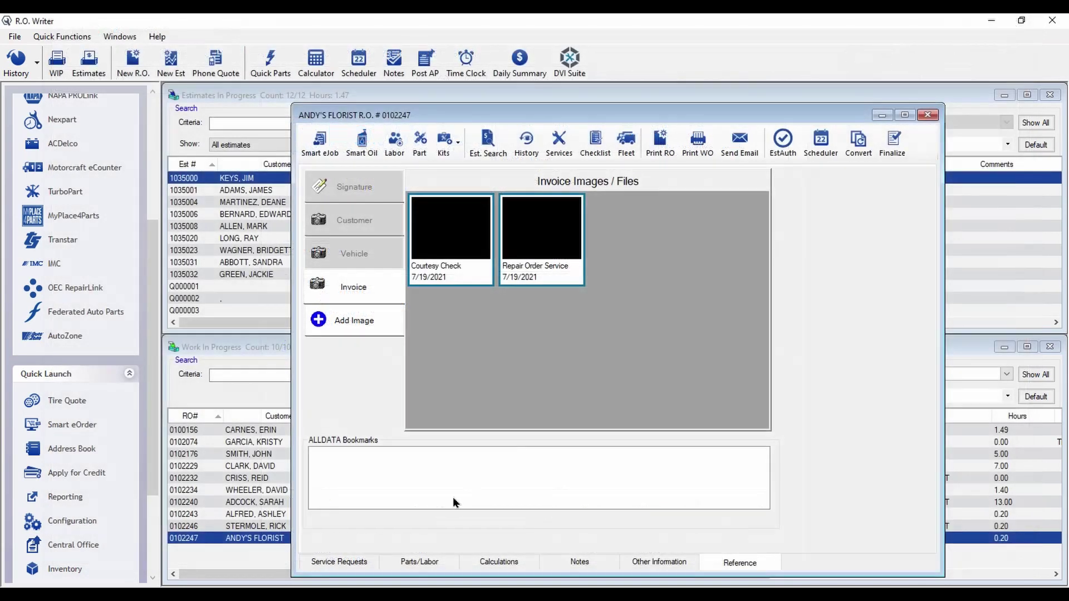
click(414, 565)
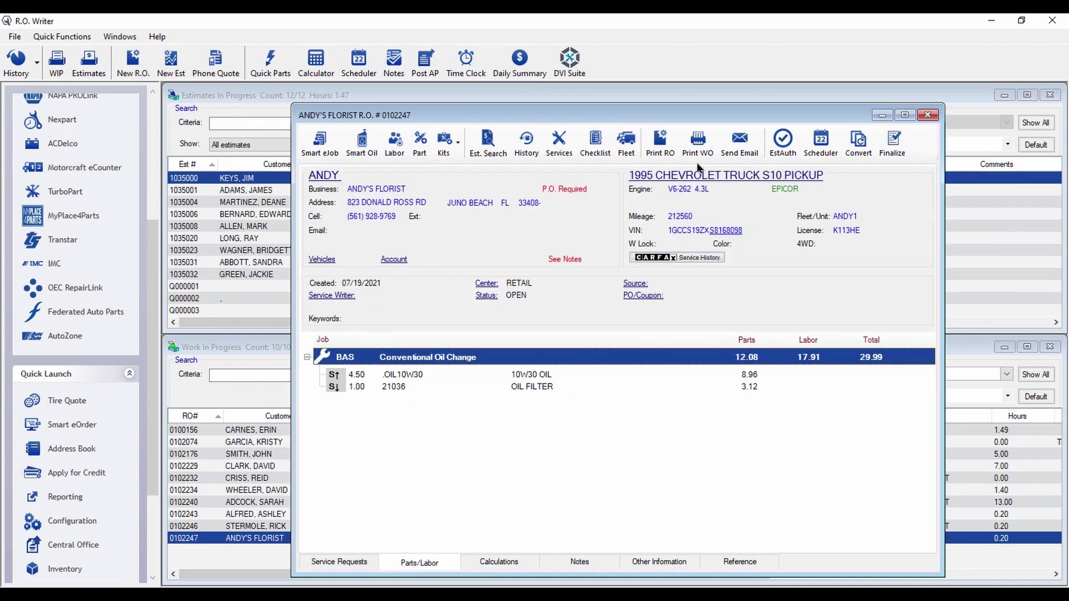
click(699, 146)
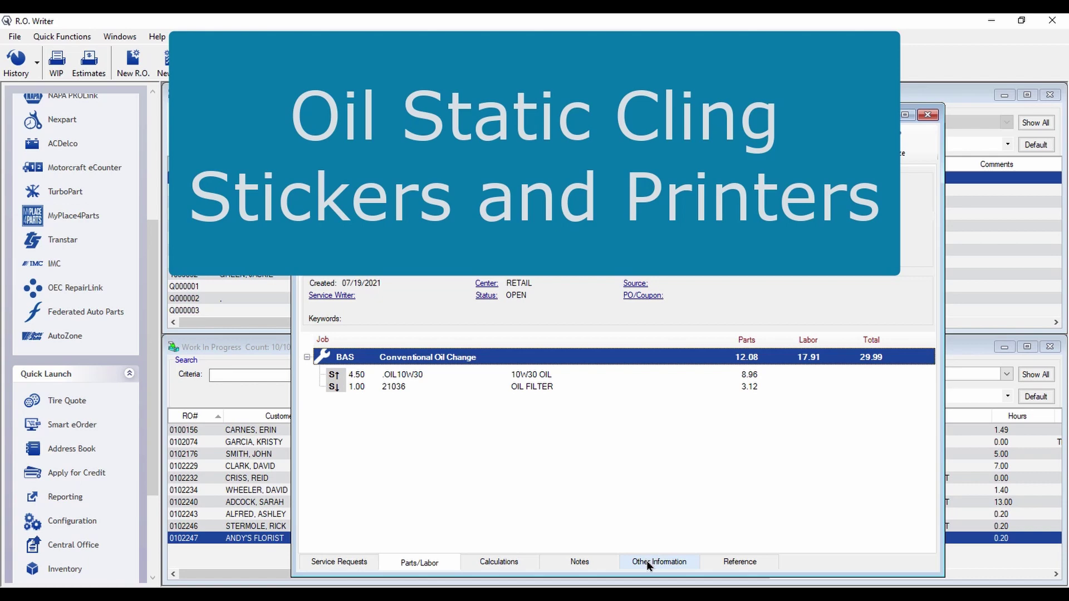
Step: Print an oil sticker from the order's Other Information, prefilled with Standard-10W-30 oil
click(649, 566)
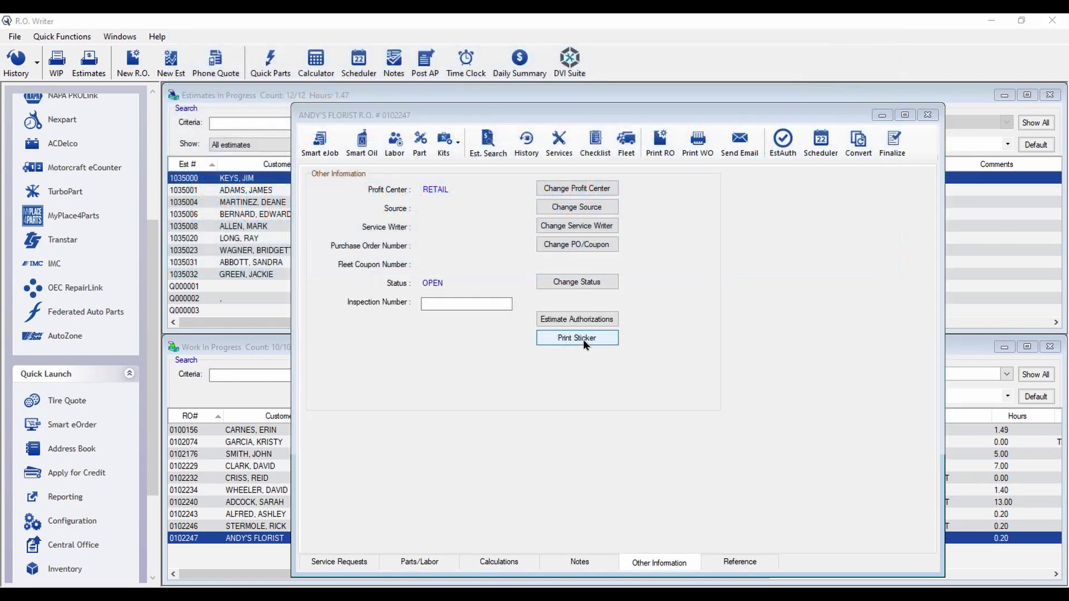
click(583, 339)
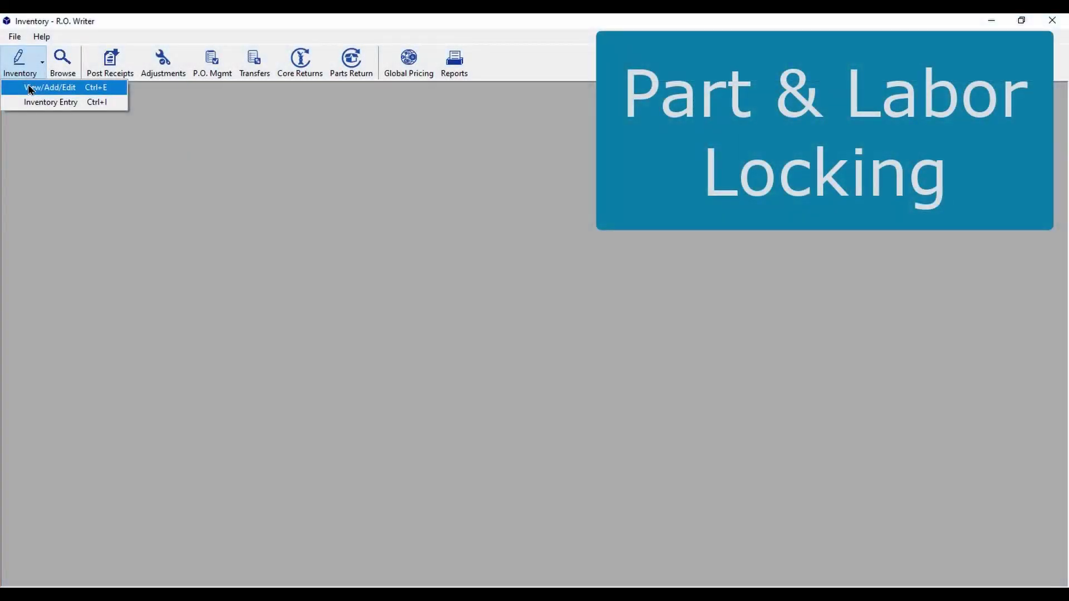
Step: Set Lock Status to Locked and apply it to all inventory parts and labor operations
click(28, 84)
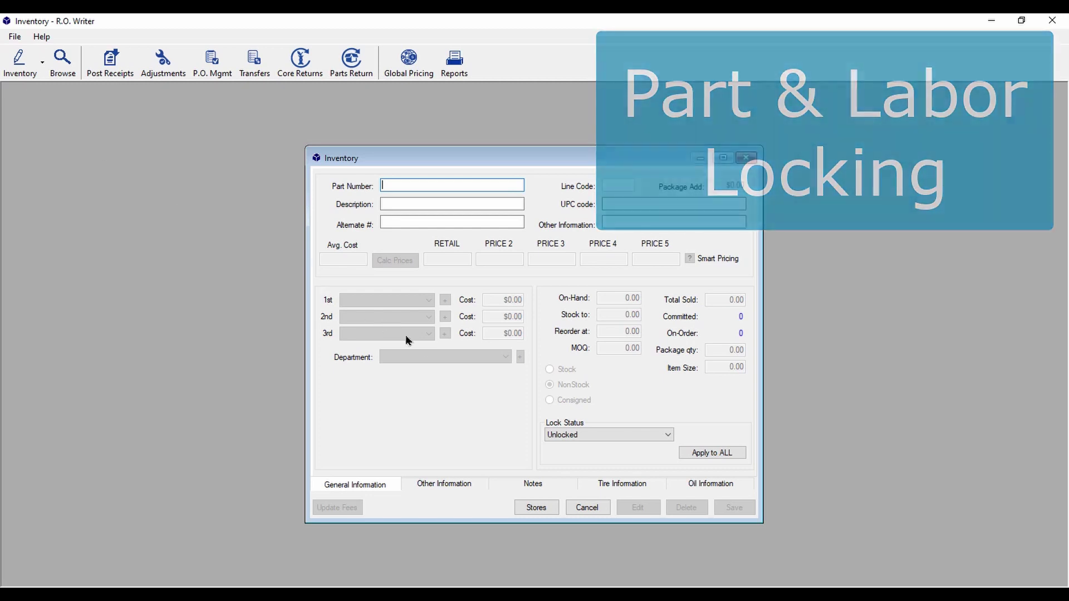
click(631, 433)
click(641, 458)
click(726, 457)
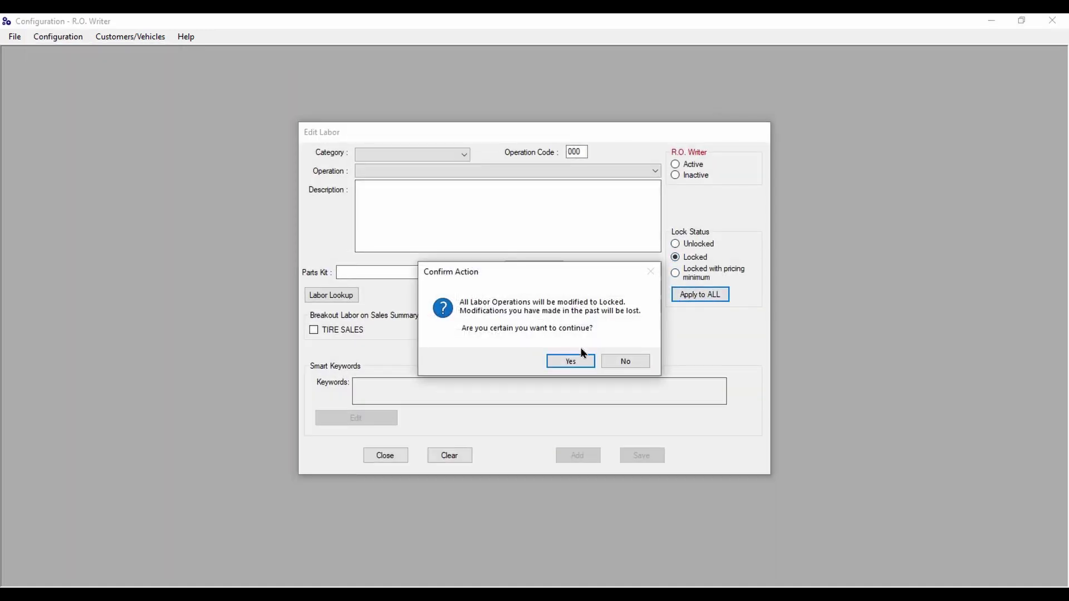
click(570, 359)
click(594, 354)
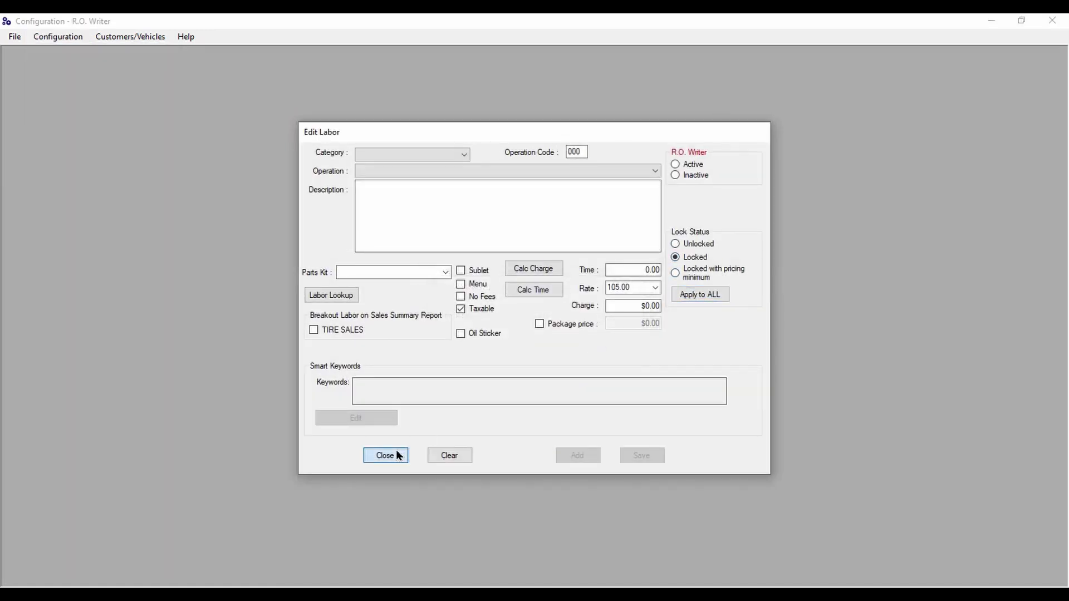
click(394, 454)
Step: Lock every smart job through the Smart Jobs editor, confirming the change
click(58, 37)
mouse_move(71, 83)
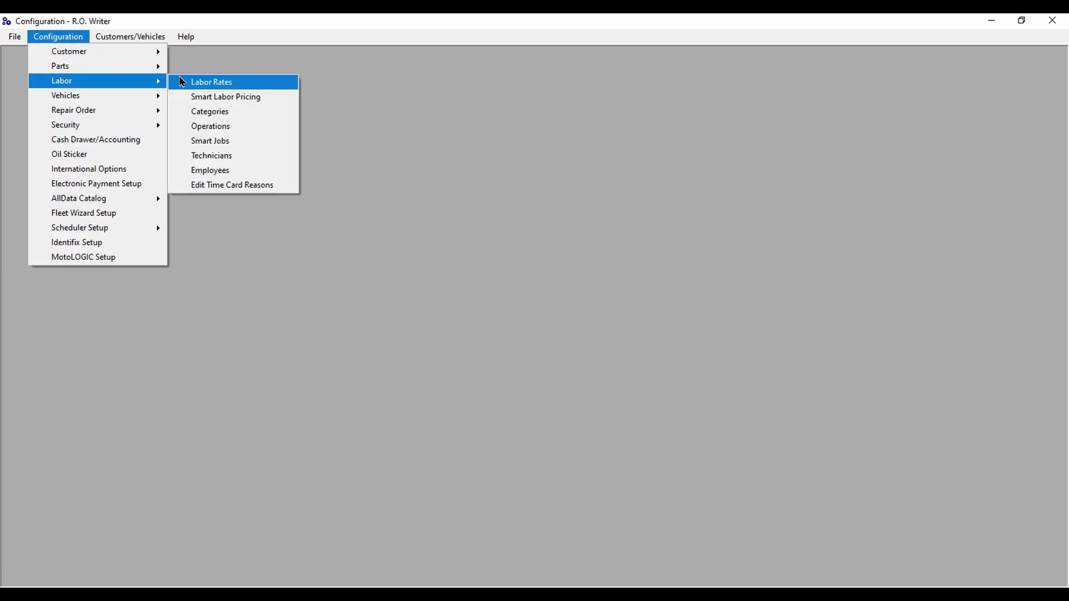
click(232, 140)
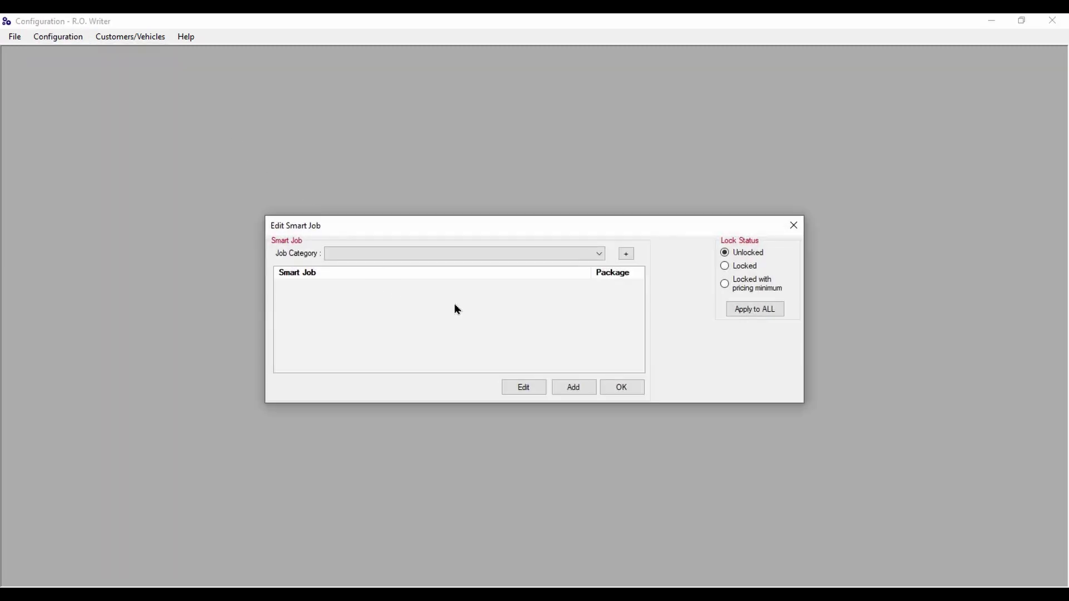
click(768, 314)
click(597, 360)
click(622, 387)
click(47, 38)
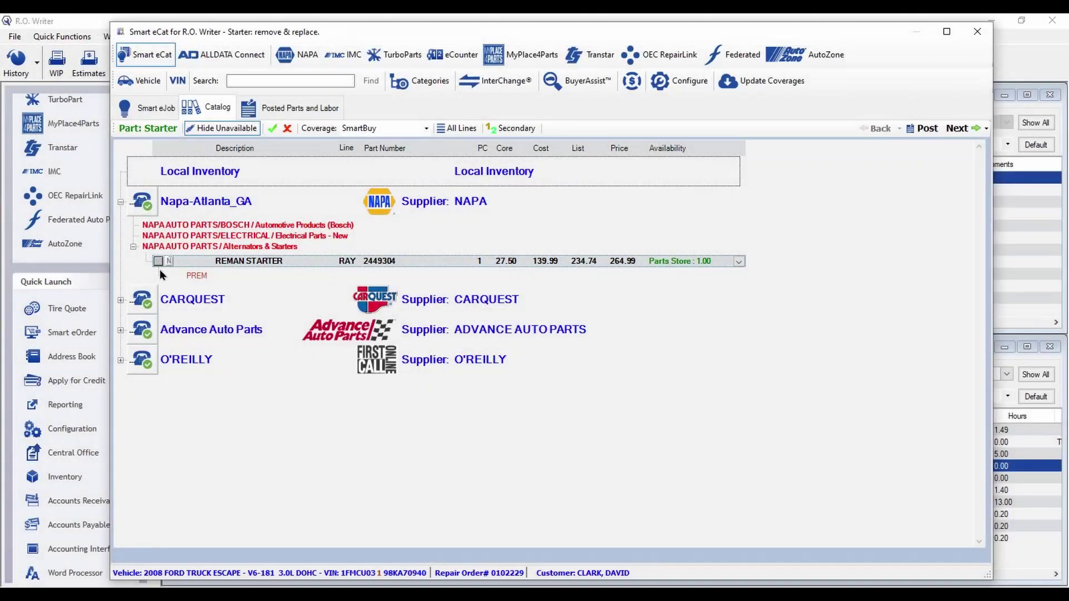
Step: Post the REMAN STARTER part and R&R Starter Assembly labor to the Escape order
click(158, 262)
click(959, 128)
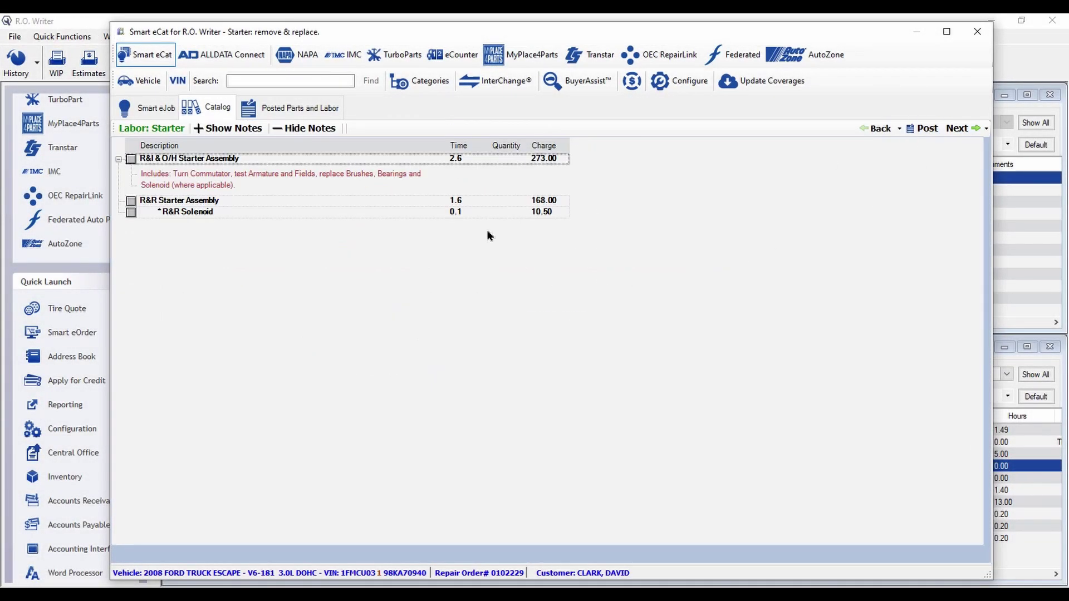
click(131, 201)
click(958, 129)
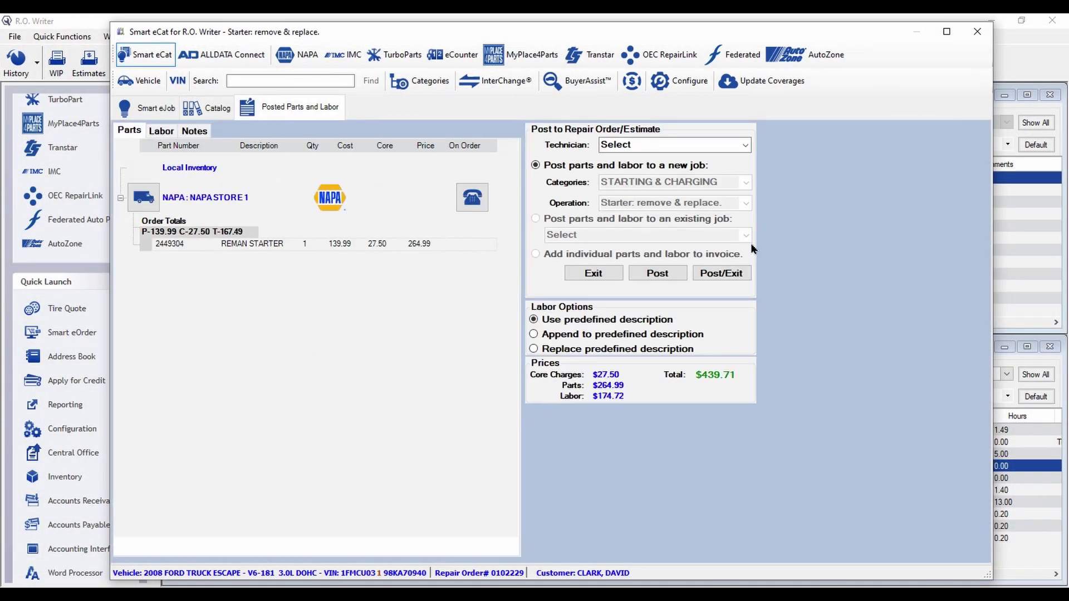
click(723, 271)
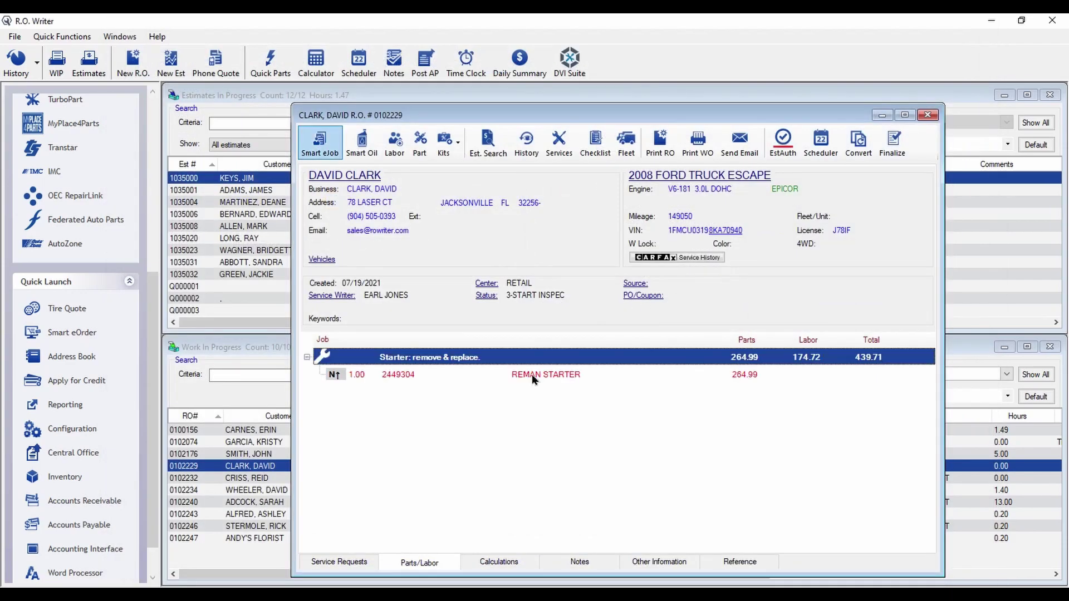
double_click(532, 376)
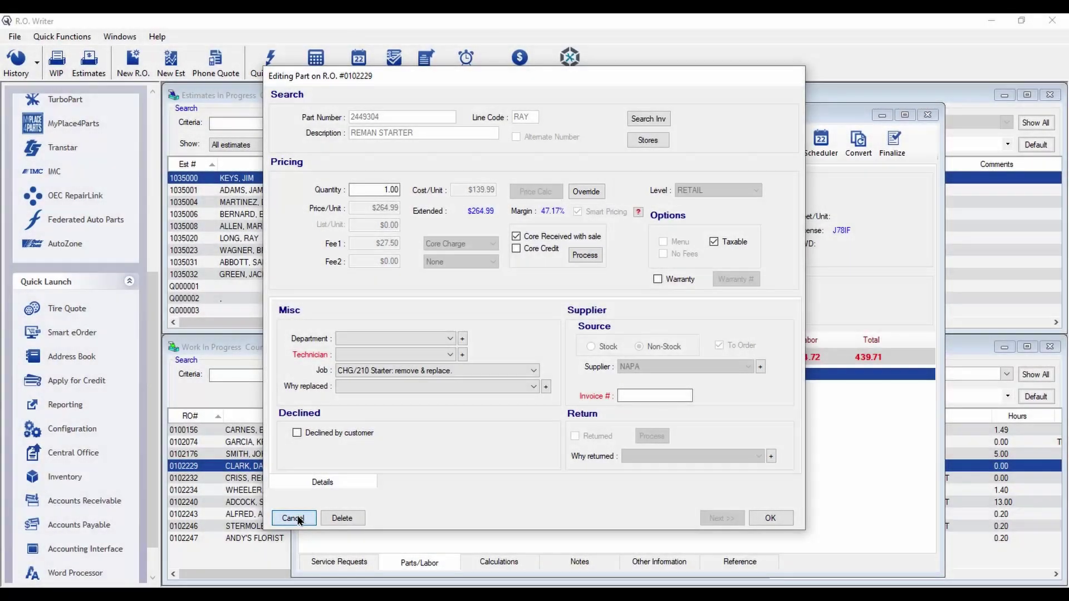
click(293, 518)
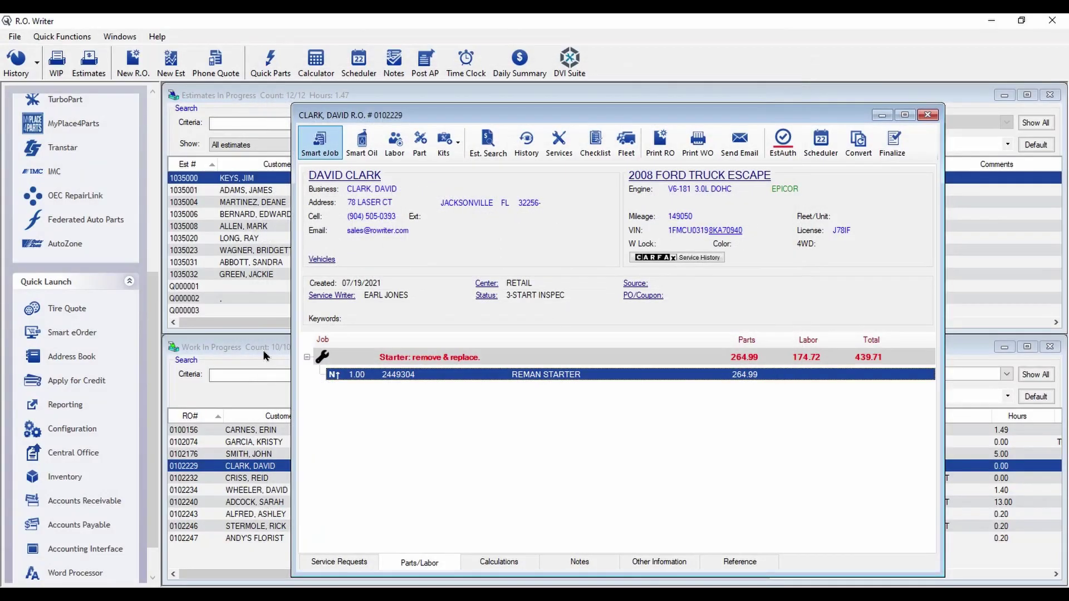
Step: Preview the Pricing Exception Report from the Sales Reports list
click(72, 405)
click(77, 63)
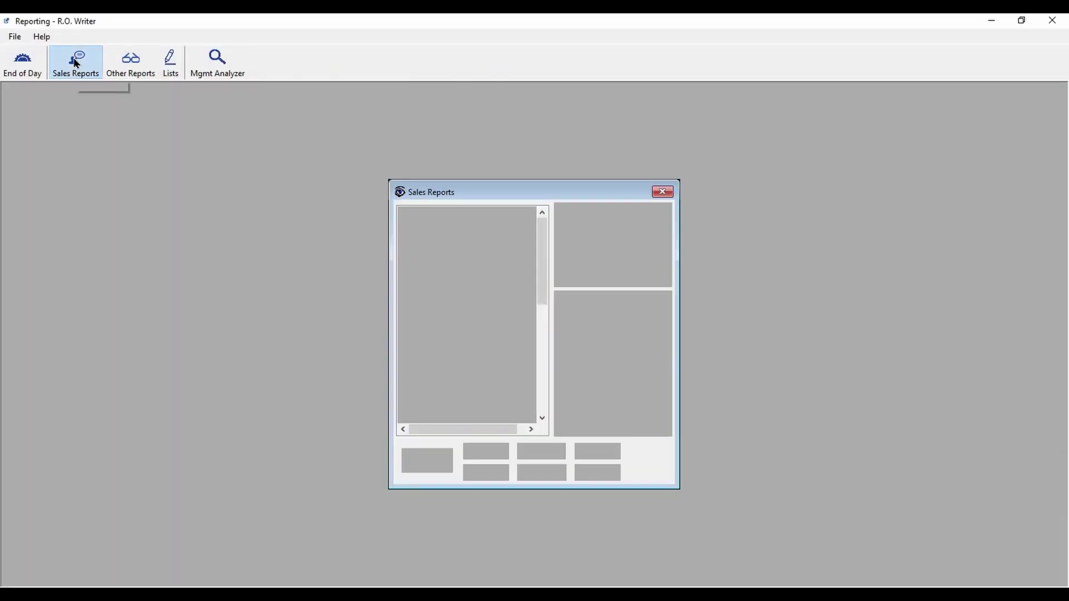
drag(543, 289, 544, 412)
click(440, 409)
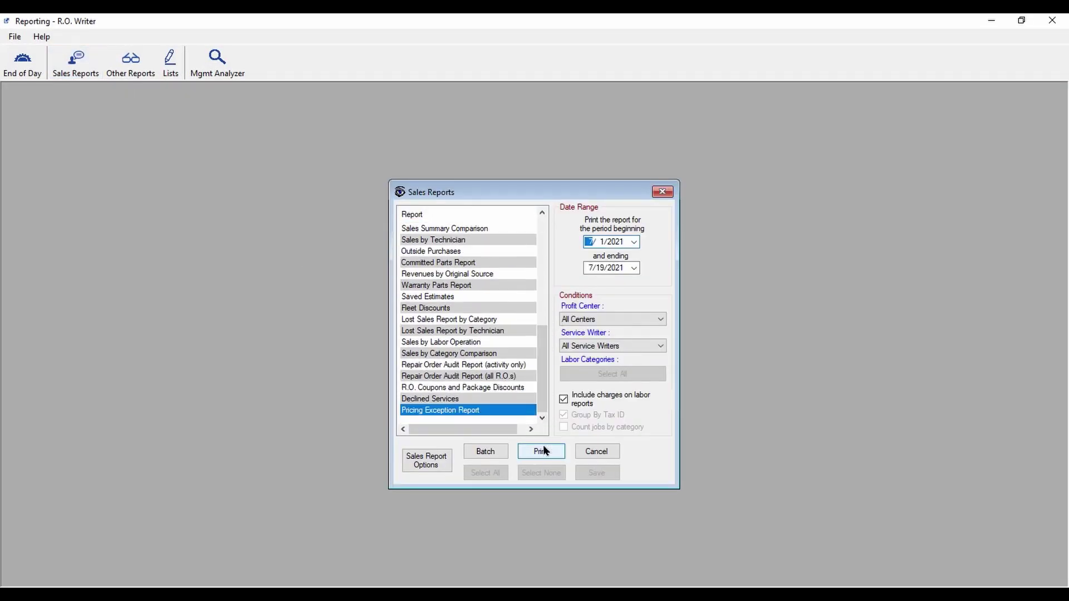
click(540, 451)
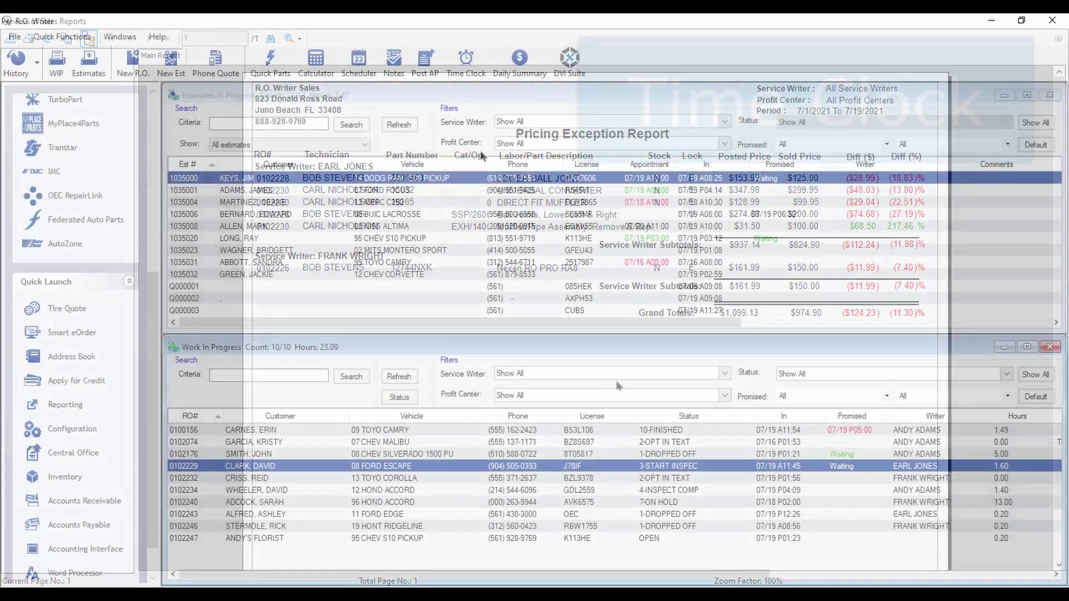
Step: Open Edit Time Cards from the Time Clock and select the second employee's card
click(464, 64)
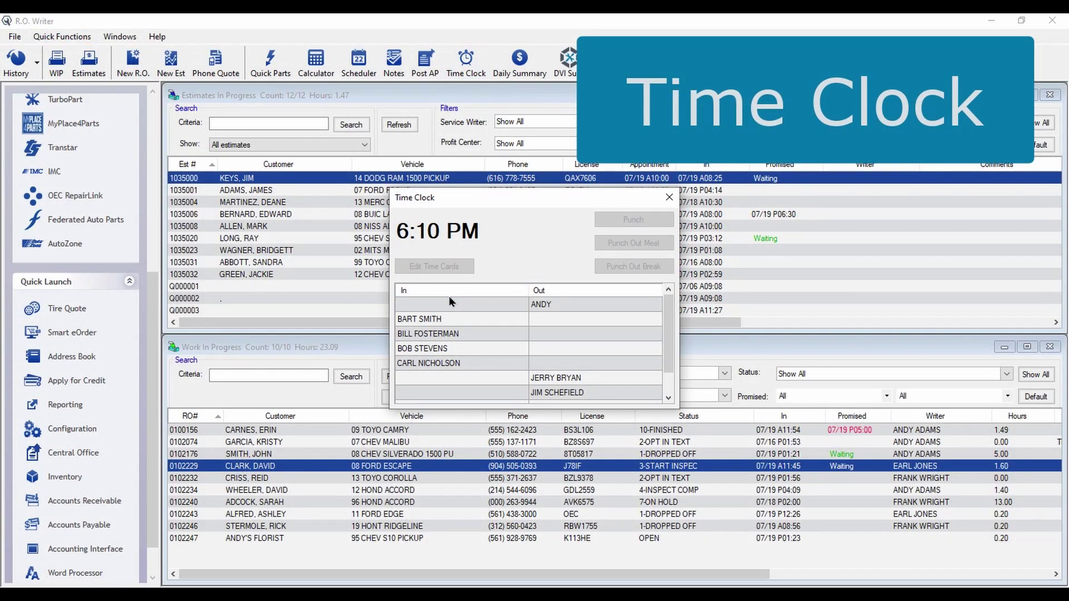
click(453, 321)
click(435, 267)
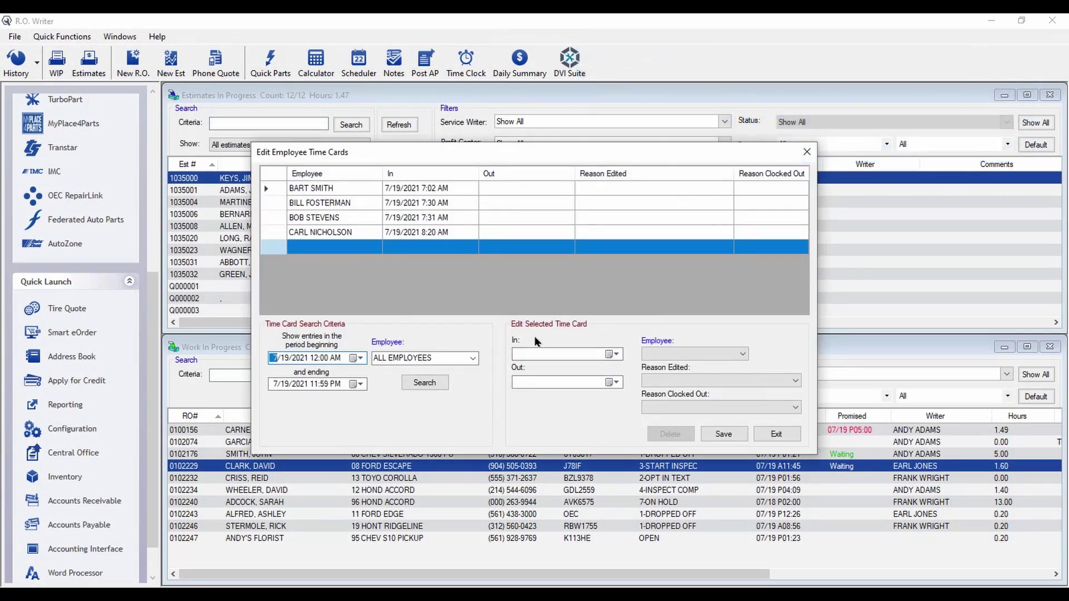
click(438, 205)
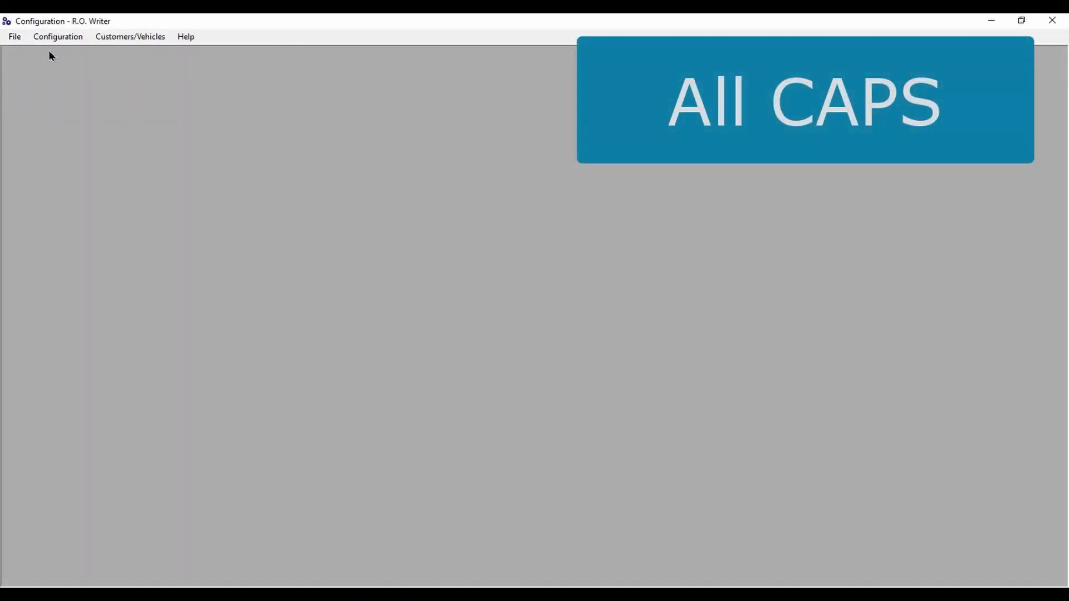
Step: Enable ALL CAPS under Miscellaneous in the Repair Order options and save
click(54, 40)
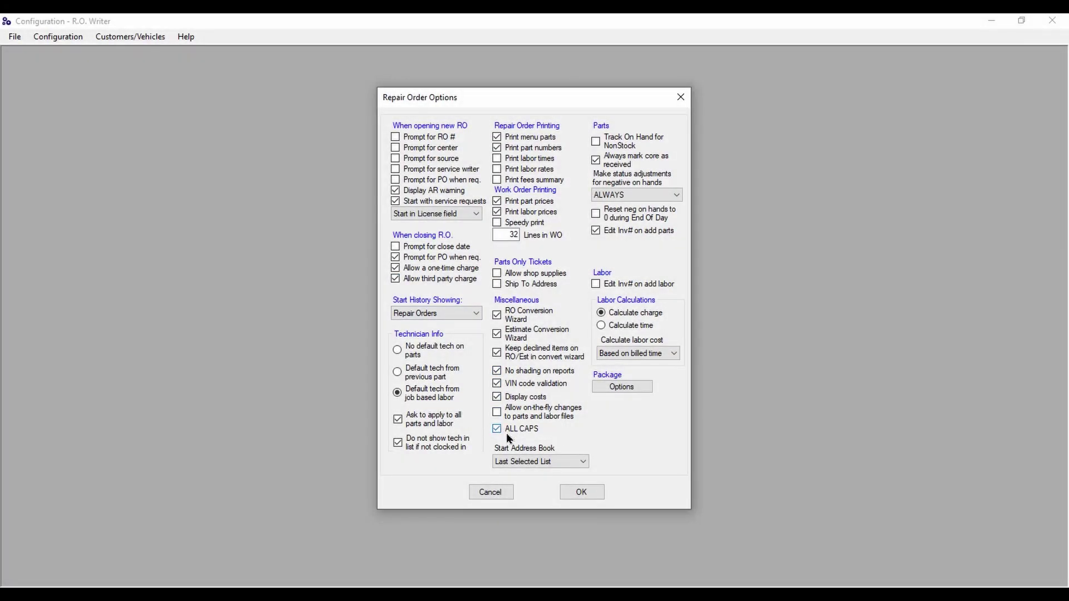
click(580, 492)
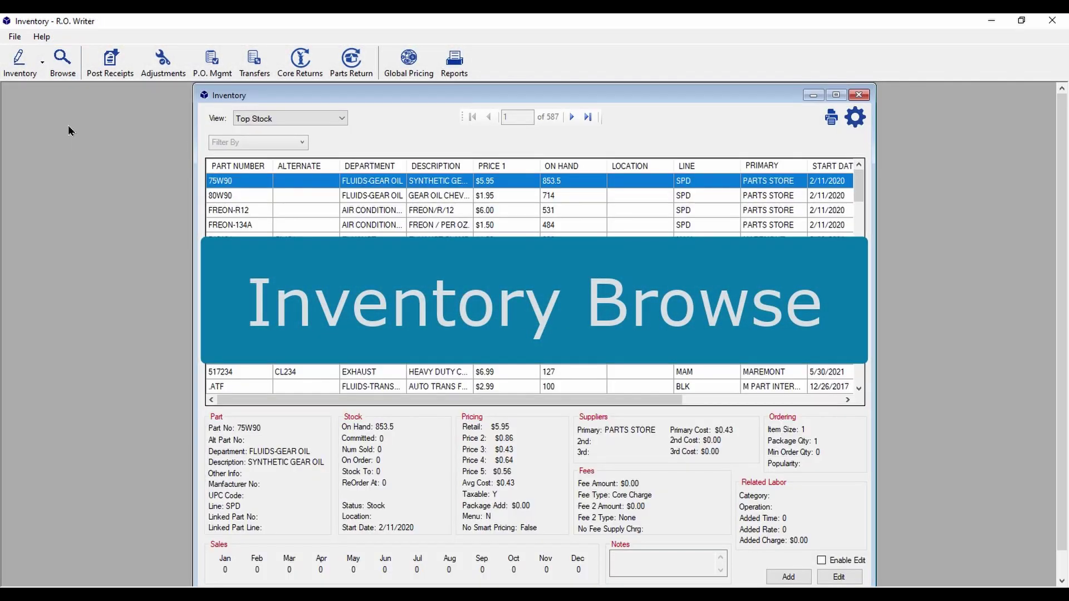
Step: Sort the inventory list by part number and open part #20 without saving
click(249, 169)
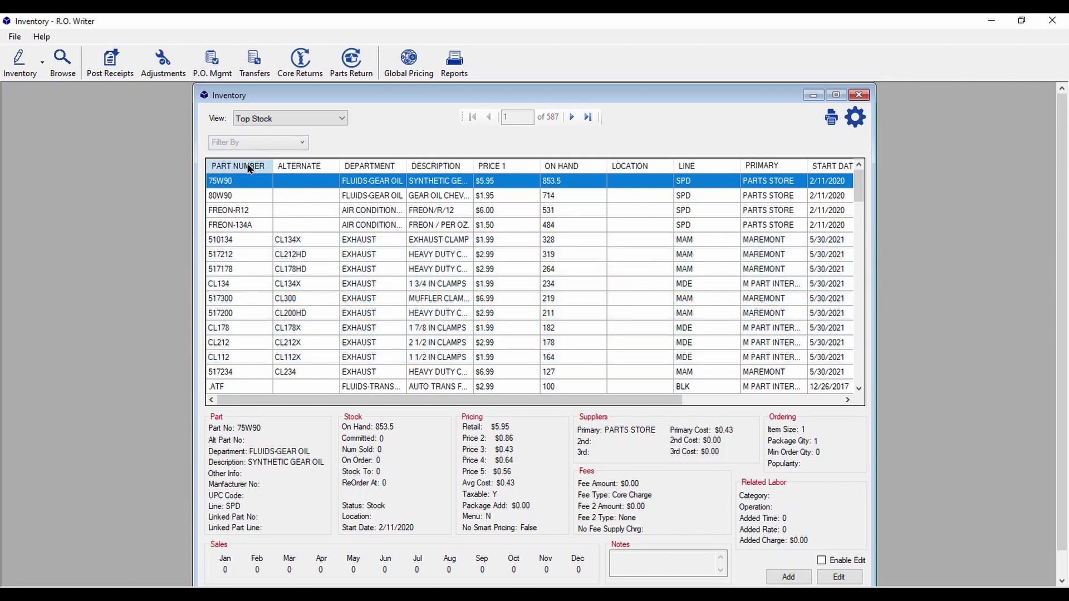
click(248, 167)
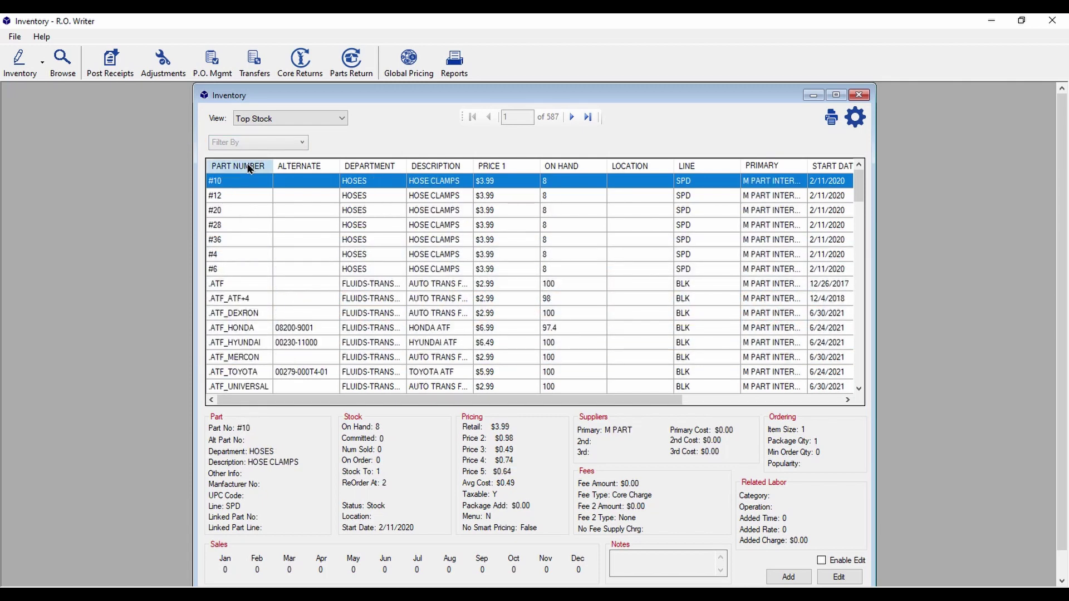
click(248, 168)
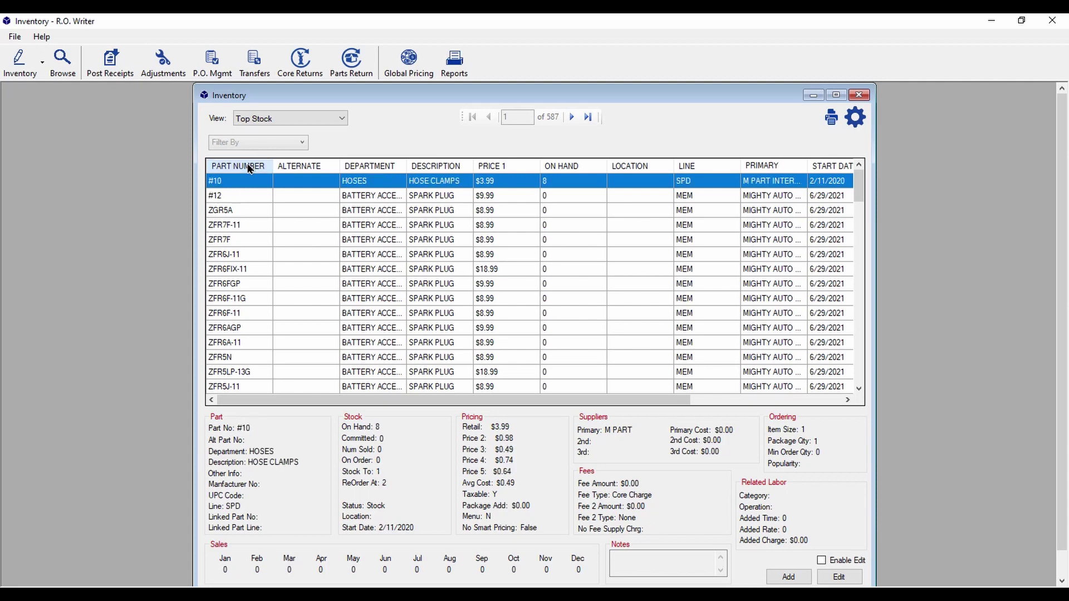
click(243, 212)
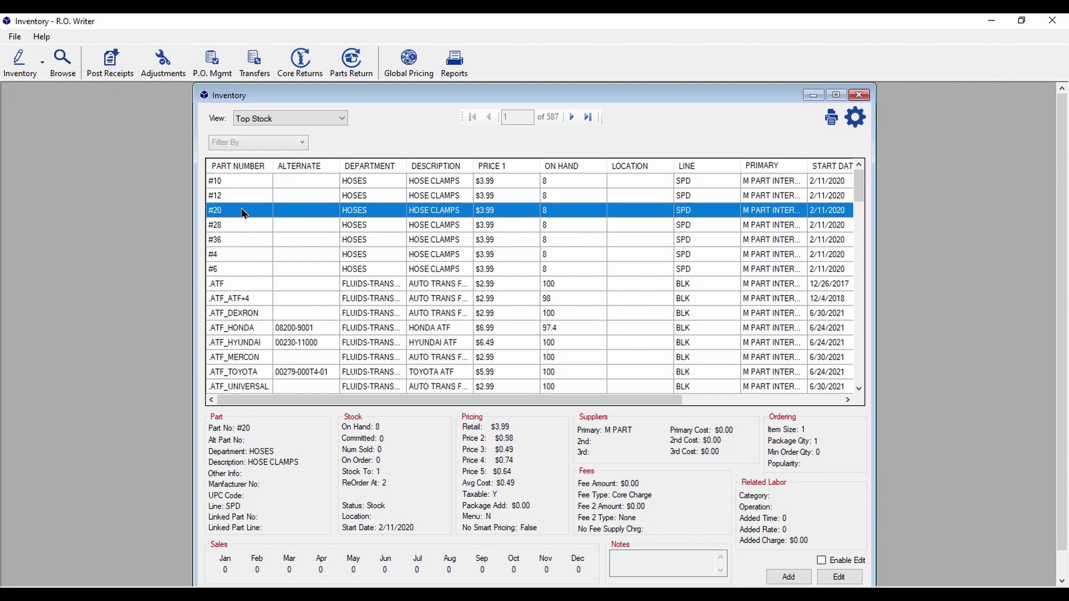
double_click(244, 211)
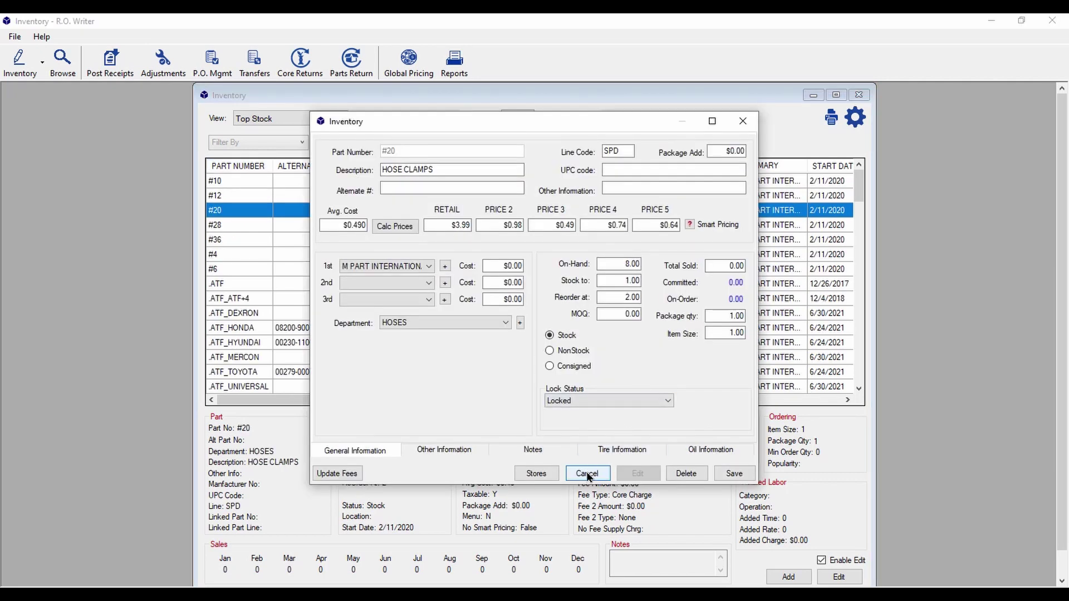
click(587, 474)
Step: Create an 'OIL FILTERS' inventory view filtered to the FILTERS-OIL department
click(854, 122)
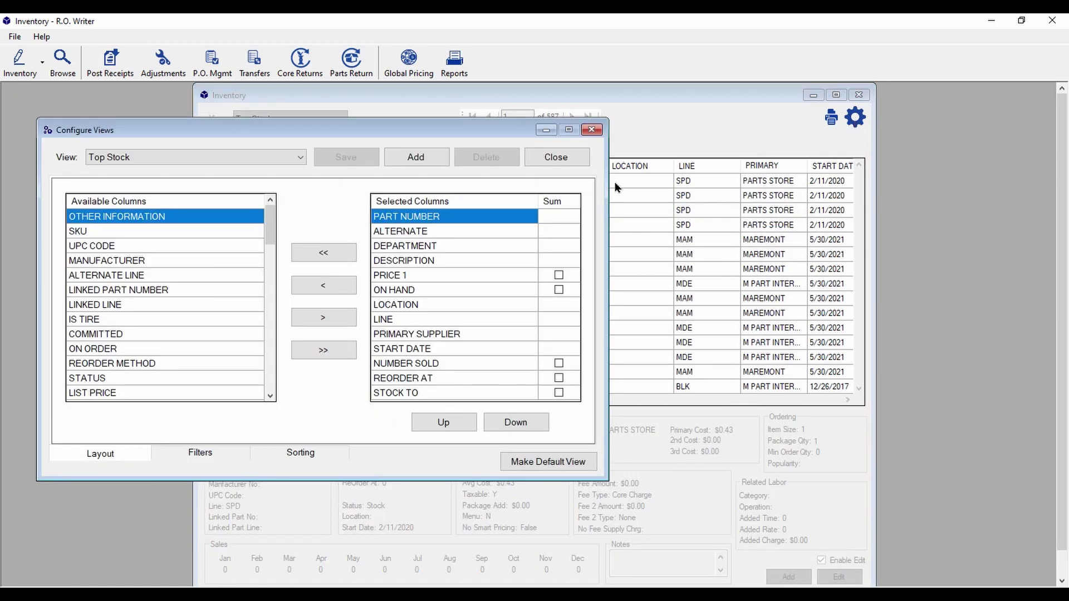
click(413, 159)
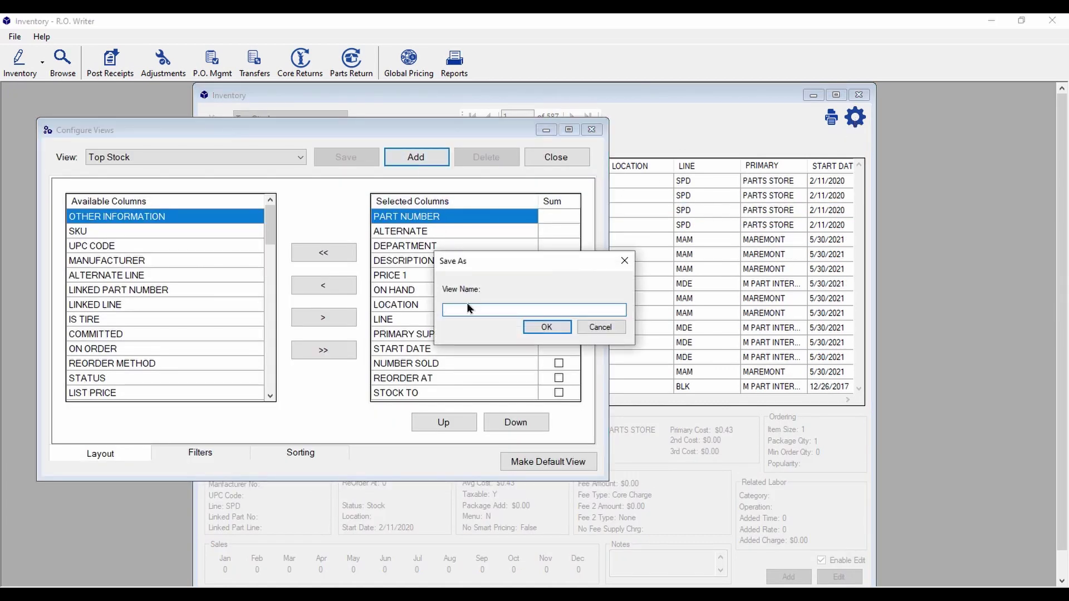
text(OIL FILTERS)
click(546, 327)
click(223, 453)
click(123, 236)
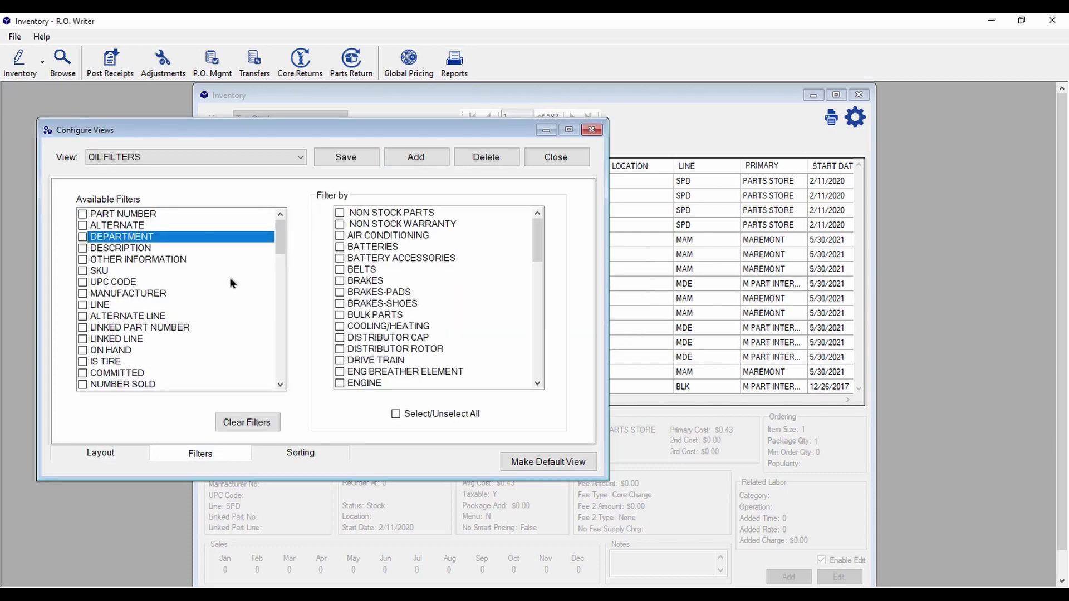
drag(537, 240, 538, 281)
click(340, 281)
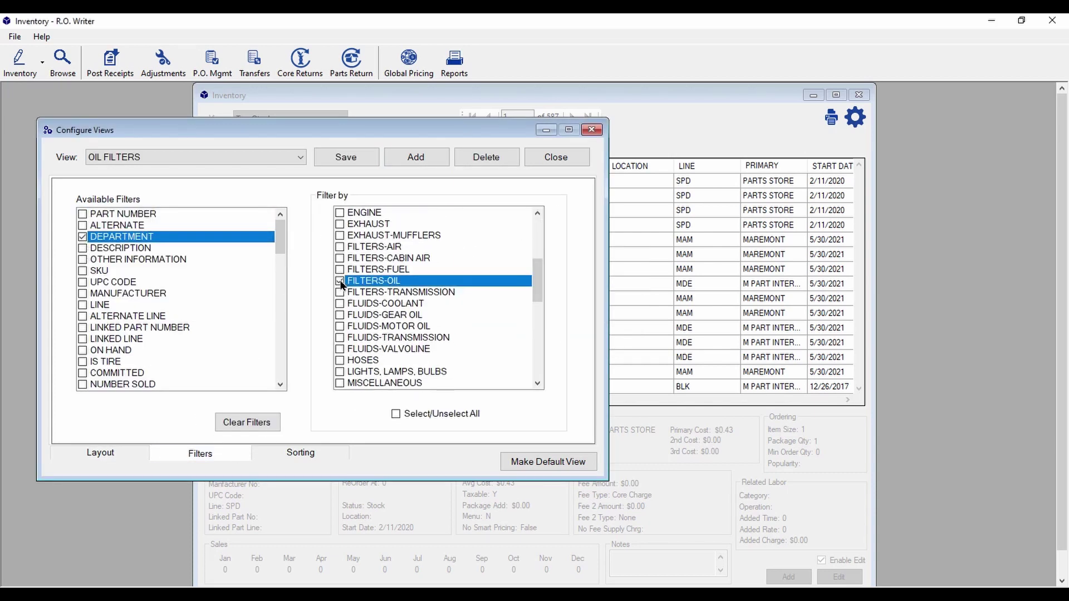
Step: Add an ON HAND greater-than filter to the view and go to its sorting settings
click(91, 351)
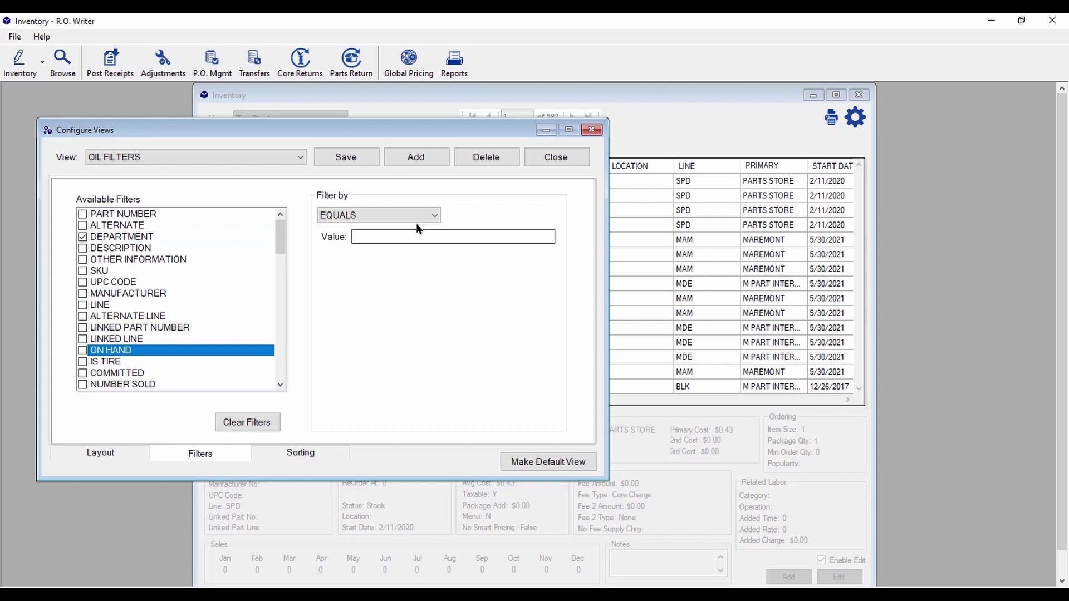
click(434, 215)
click(391, 262)
click(388, 237)
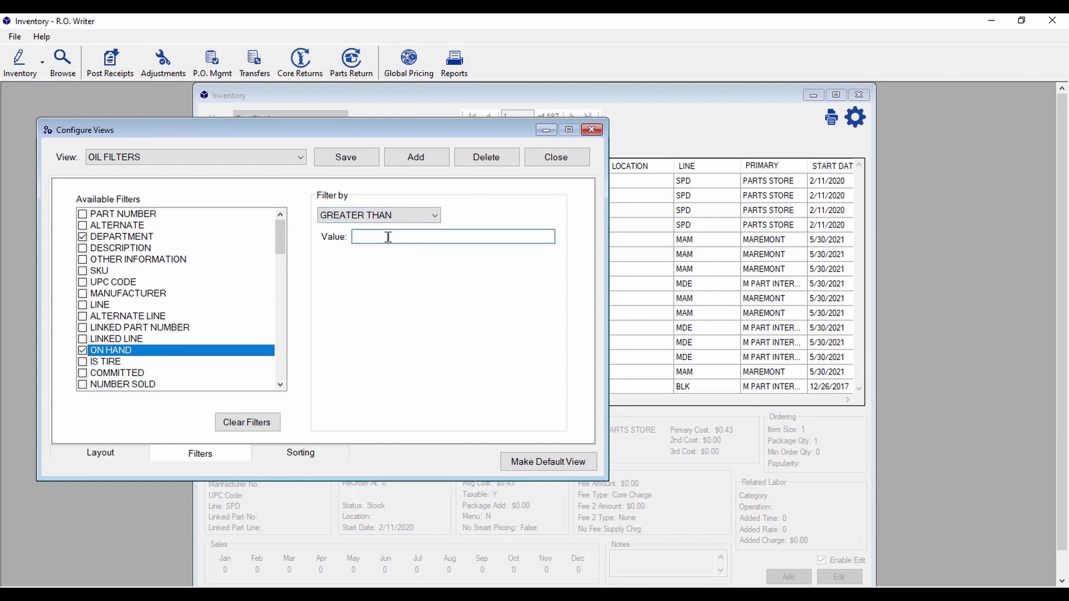
click(301, 455)
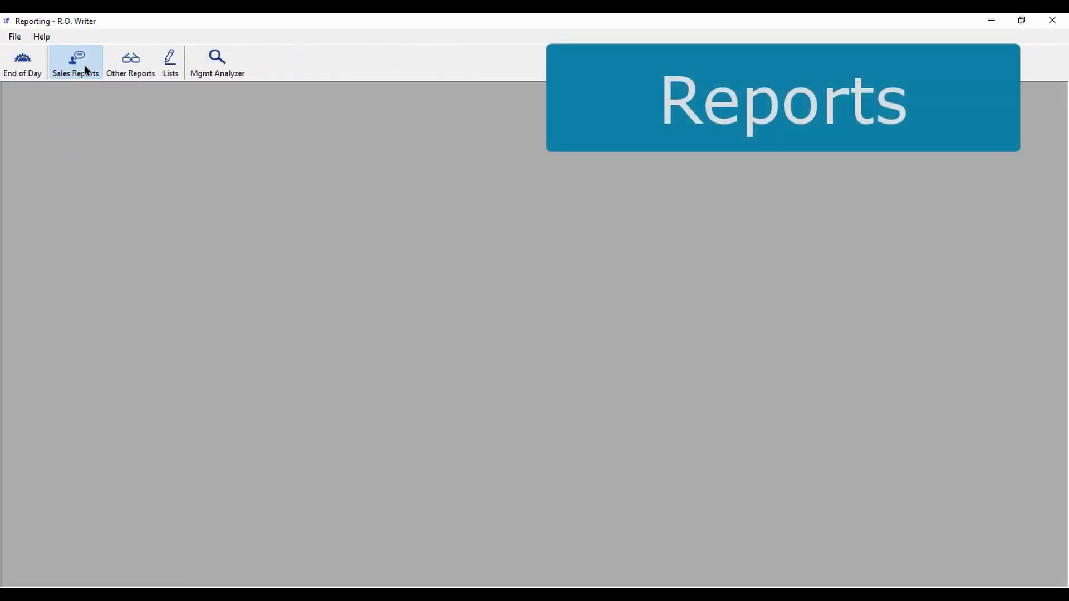
Step: Preview the Summary and Declined Services sales reports starting July 1
click(86, 70)
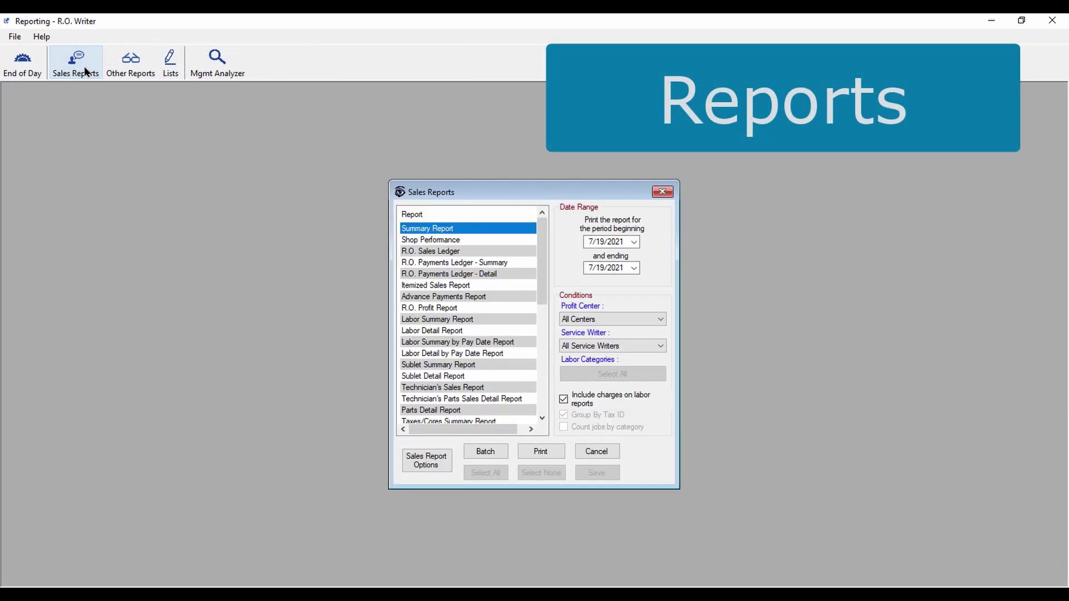
click(635, 242)
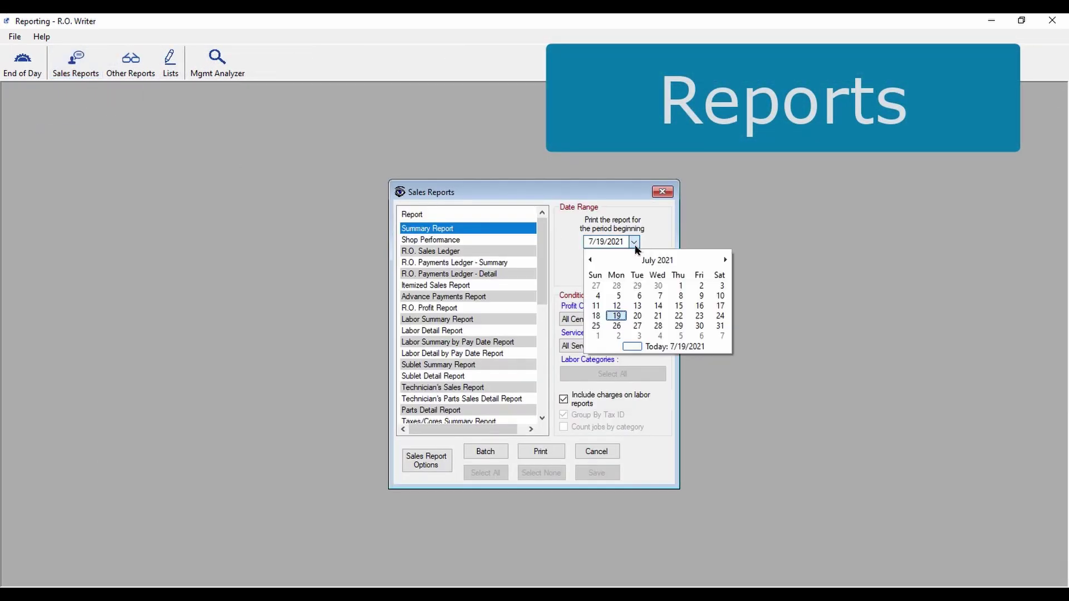
click(679, 286)
click(540, 452)
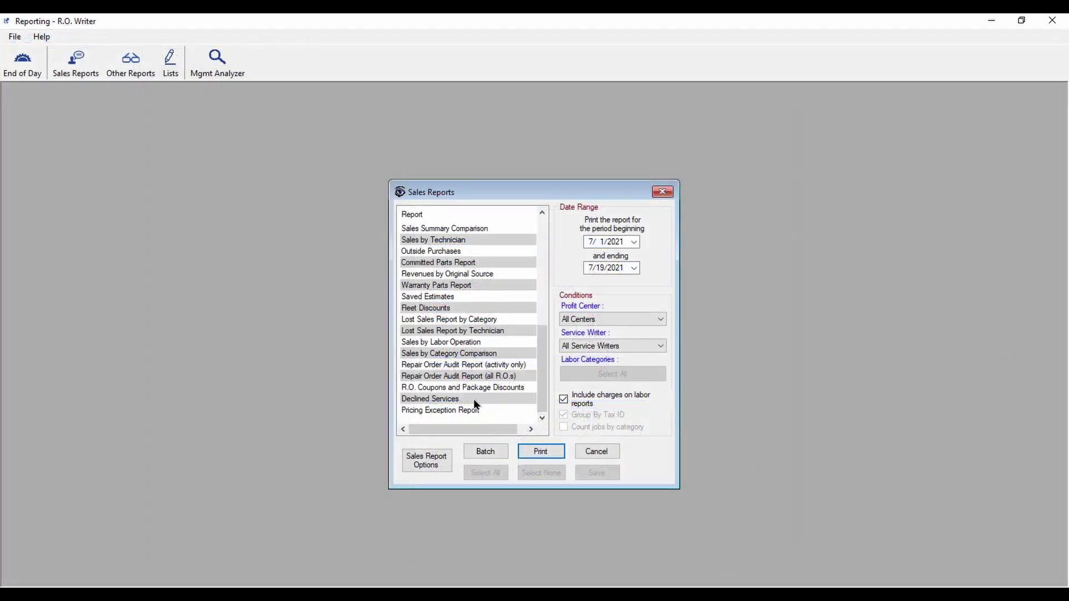
click(474, 399)
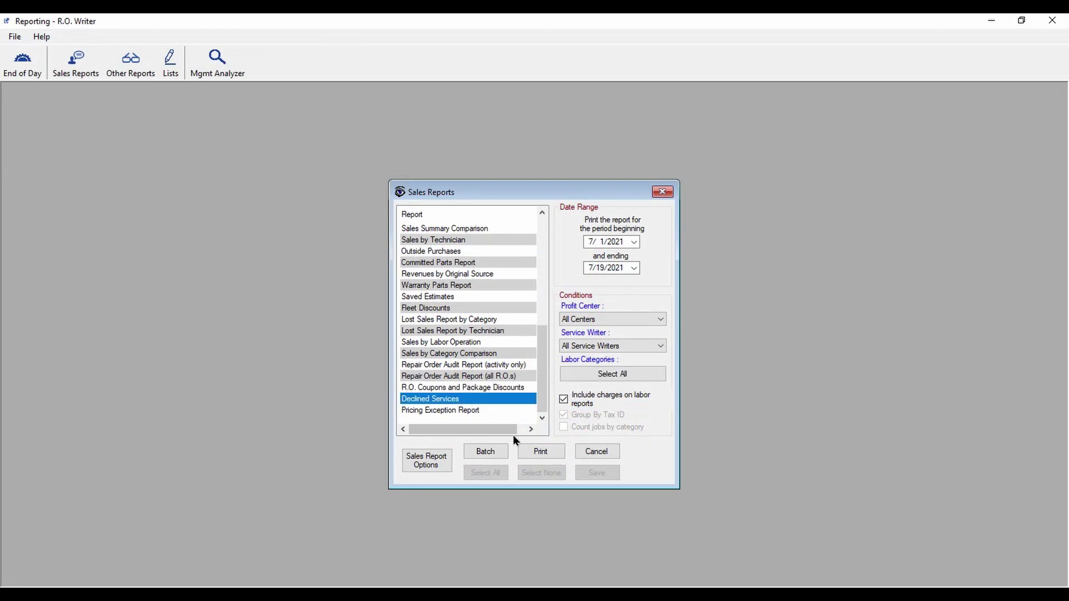
click(541, 451)
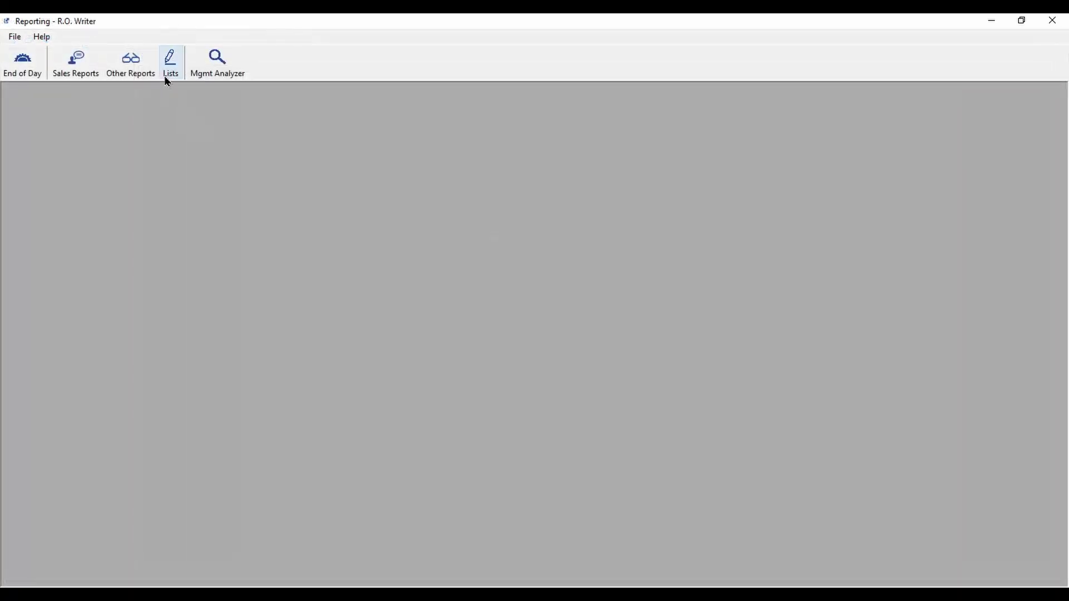
Step: Preview the Customer List, Customer List Birthdays and Vehicle Inspection Date lists
click(171, 66)
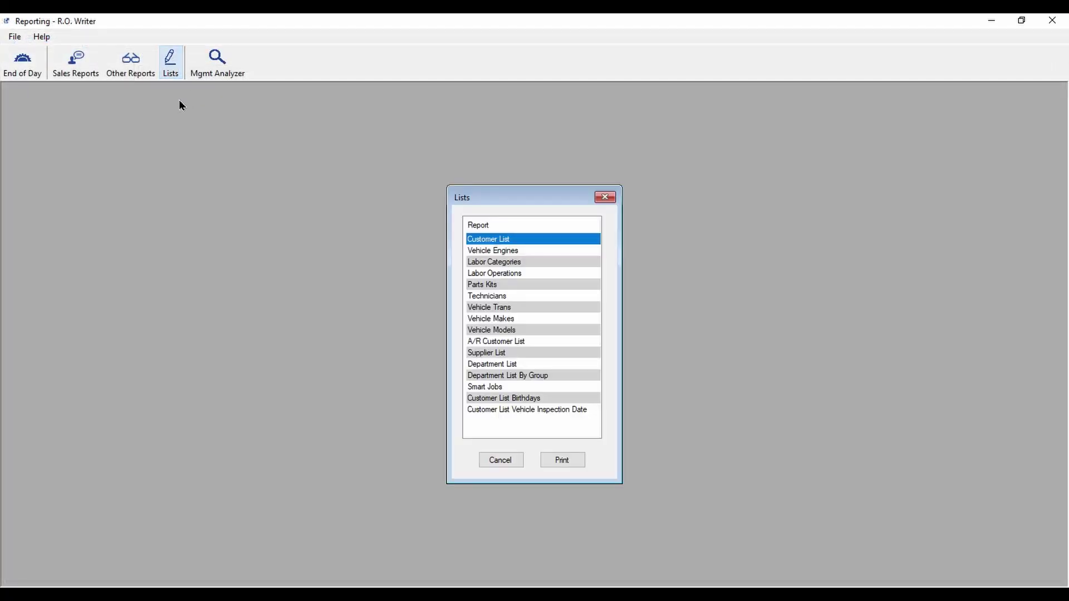
click(579, 459)
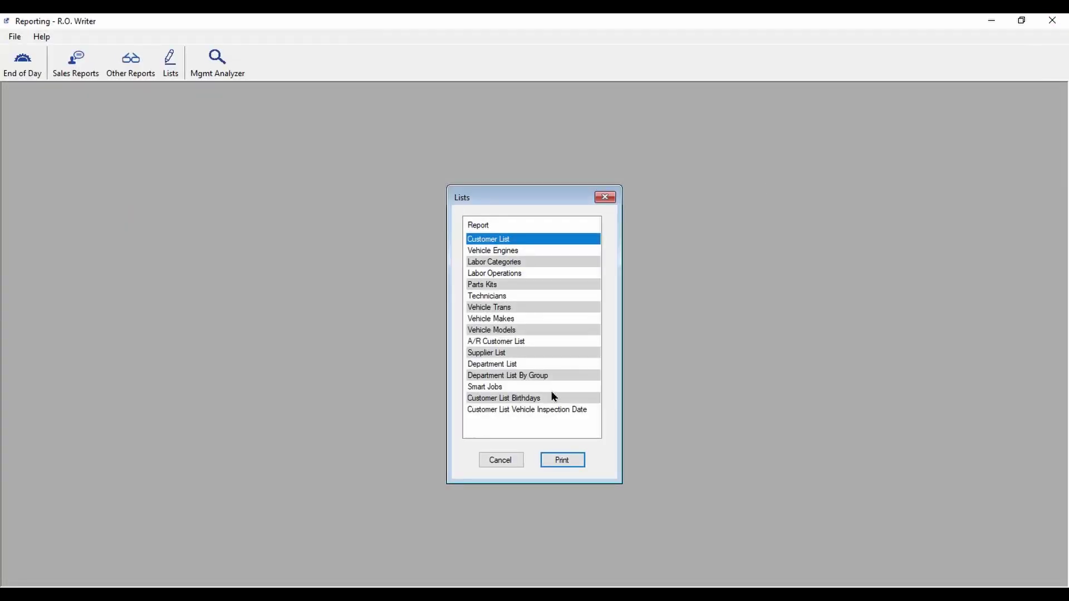
double_click(554, 398)
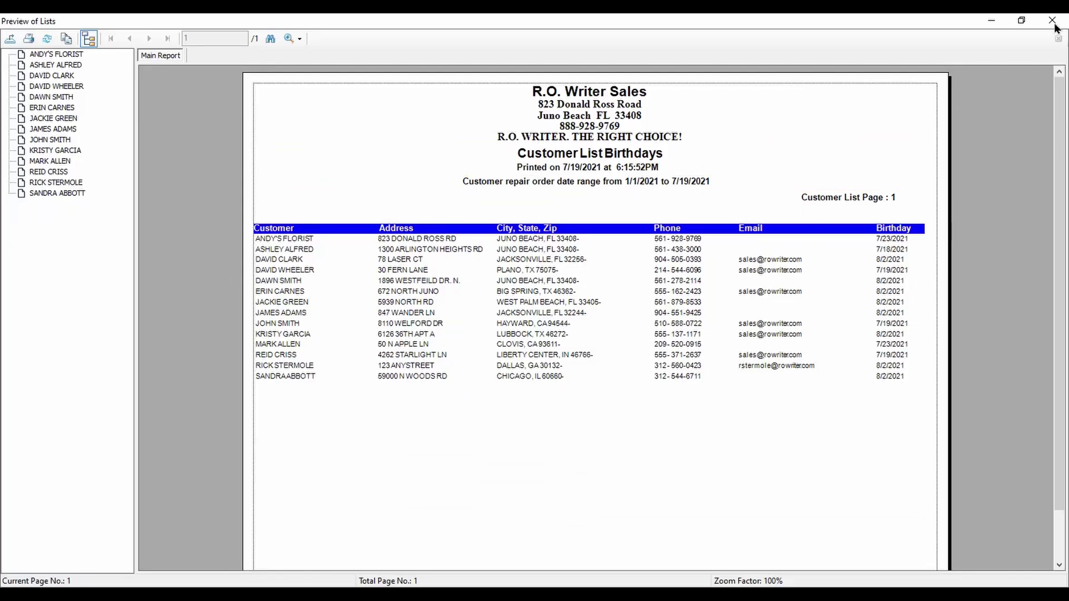
click(1053, 22)
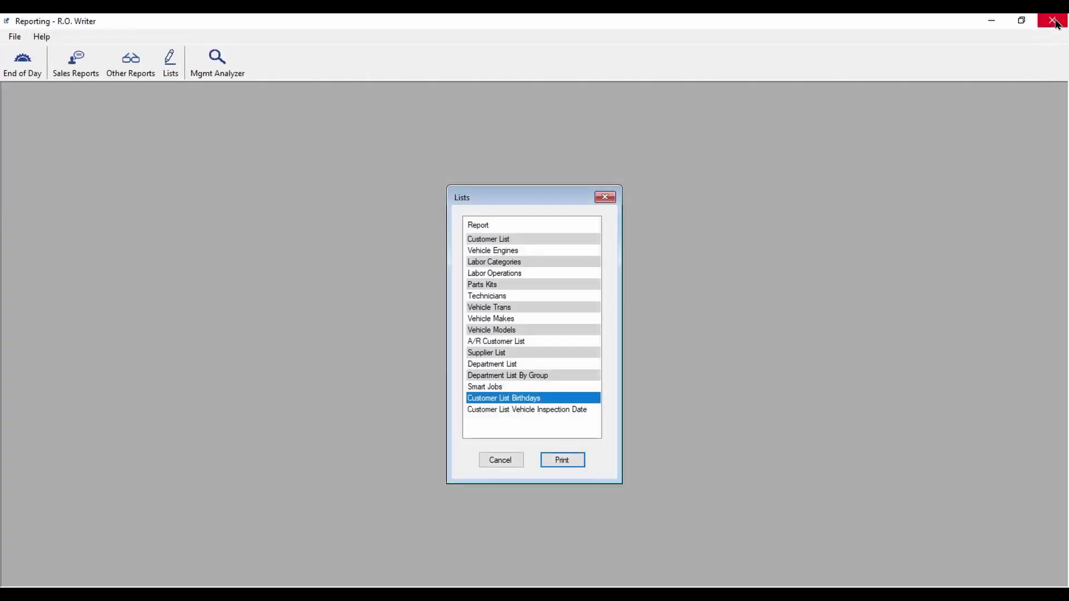
click(532, 412)
click(563, 461)
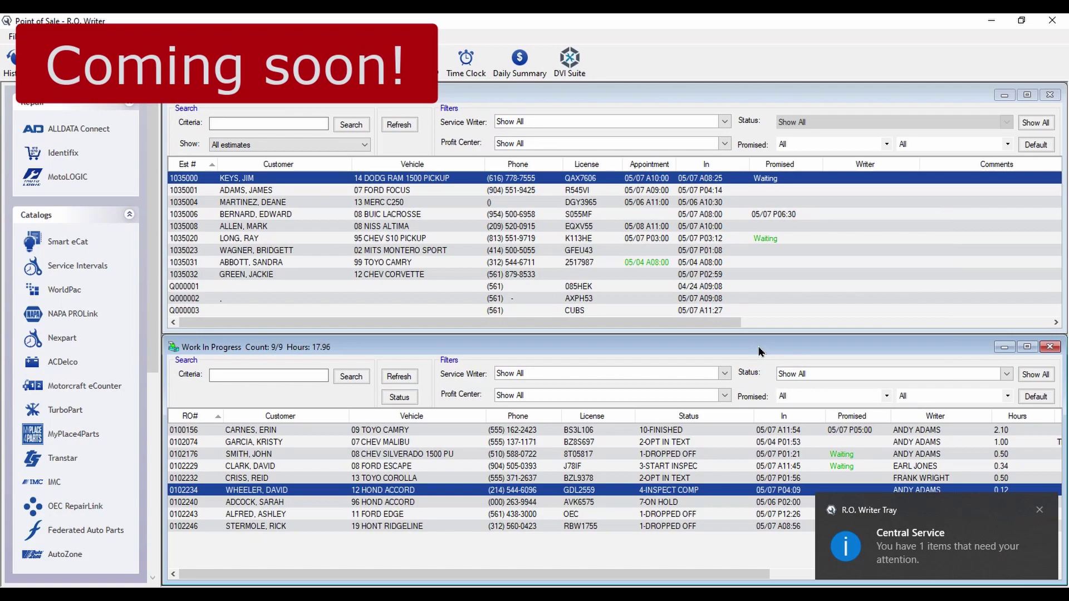
Step: Accept the pending online tire appointment, matching it to the existing customer and vehicle
click(957, 561)
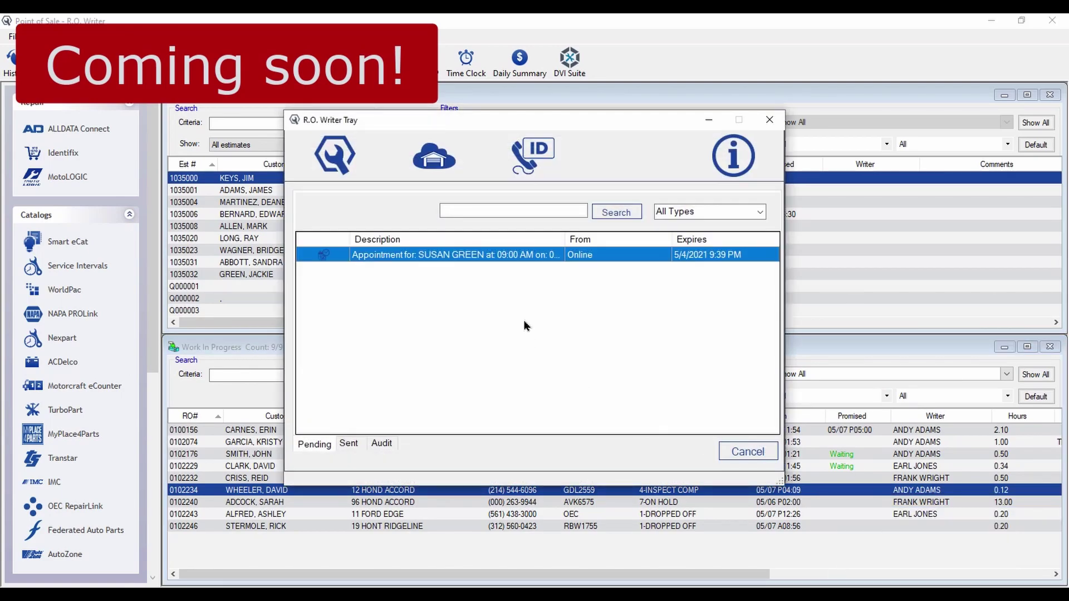
double_click(502, 256)
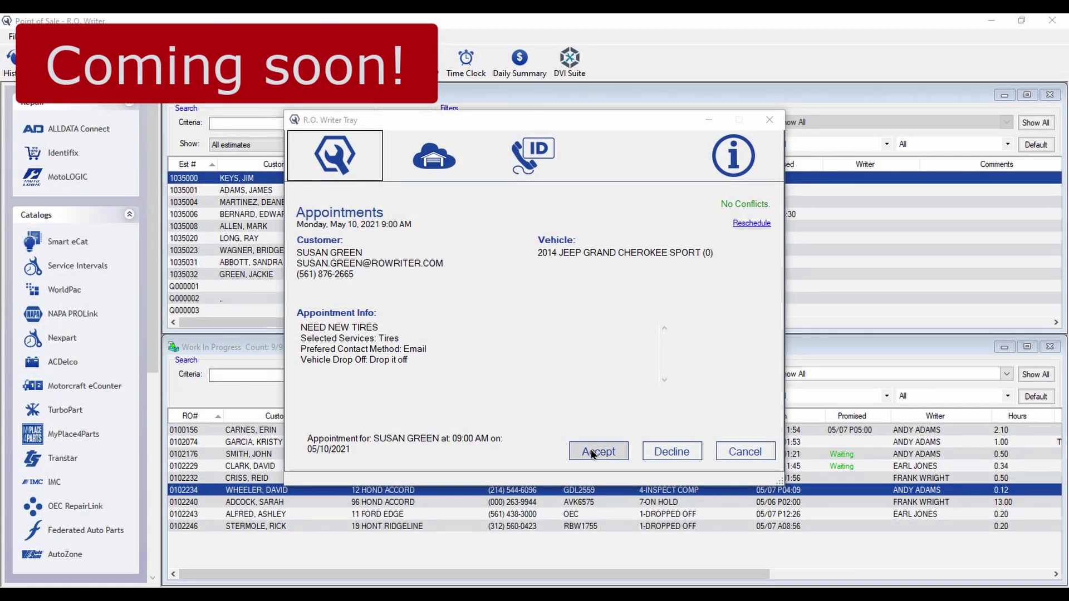
click(594, 452)
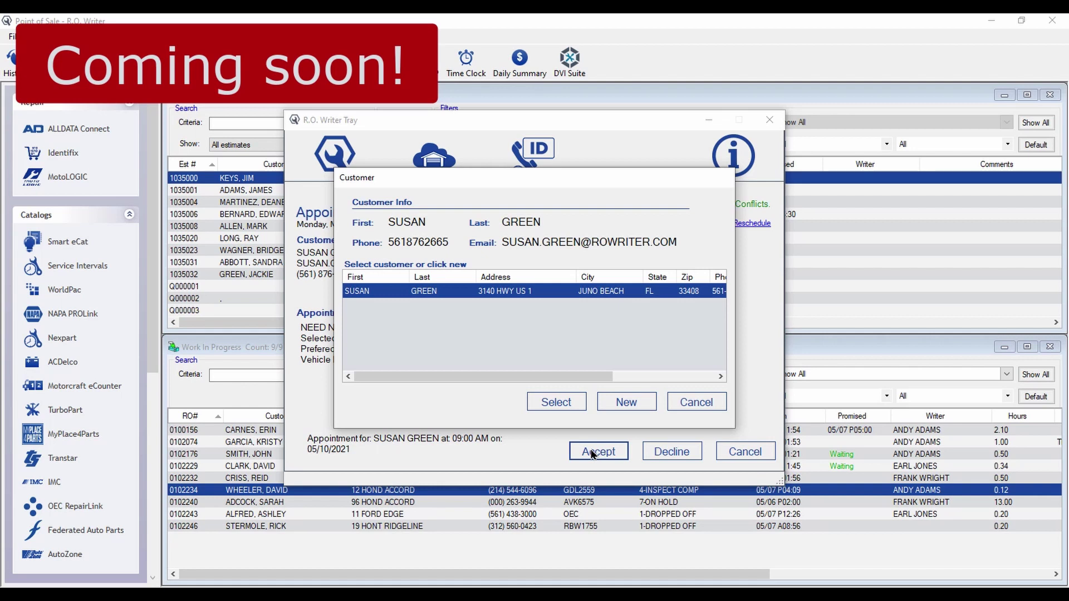
click(557, 402)
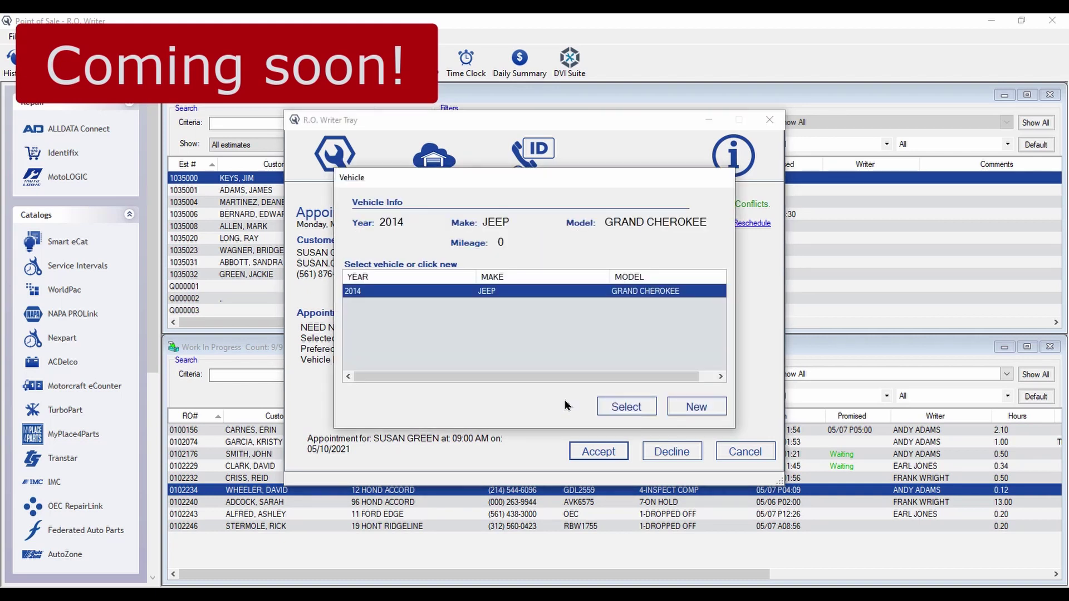
click(627, 407)
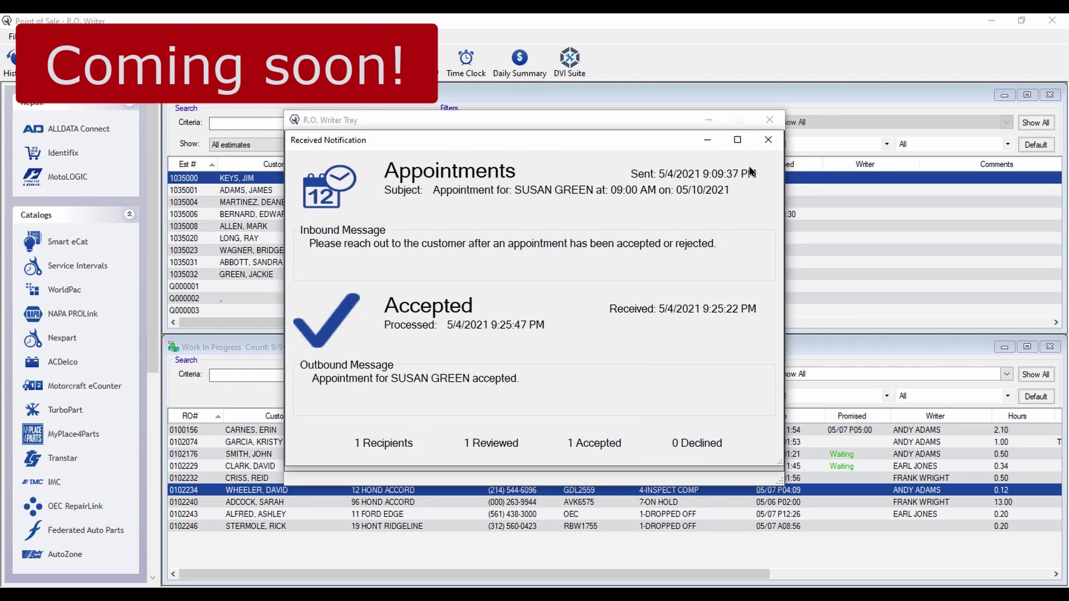
click(765, 140)
click(768, 120)
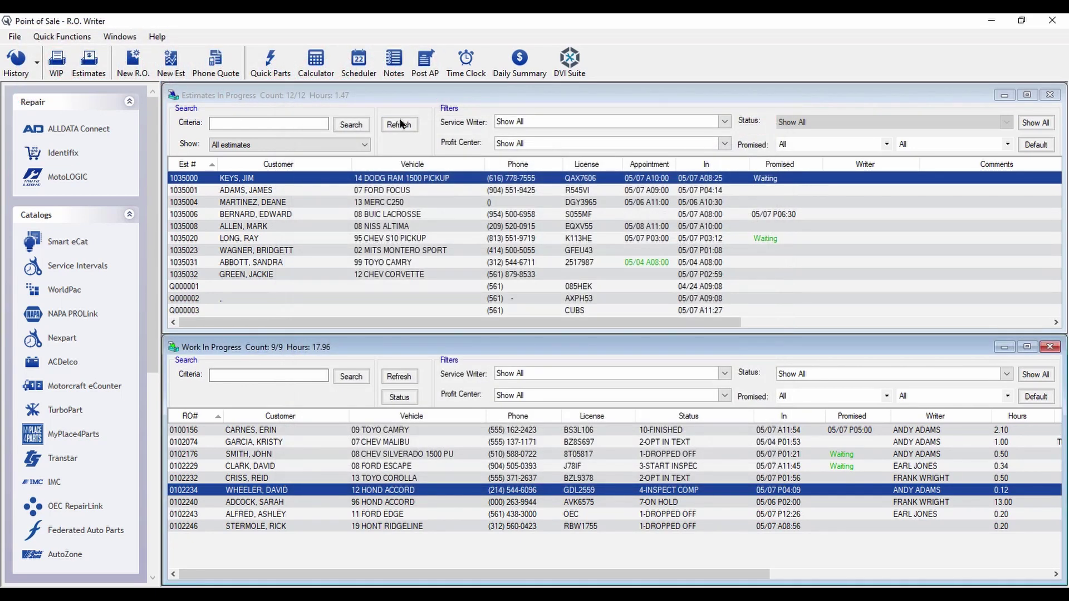
Step: Open the tire appointment on the May 10 schedule and start a new repair order
click(358, 61)
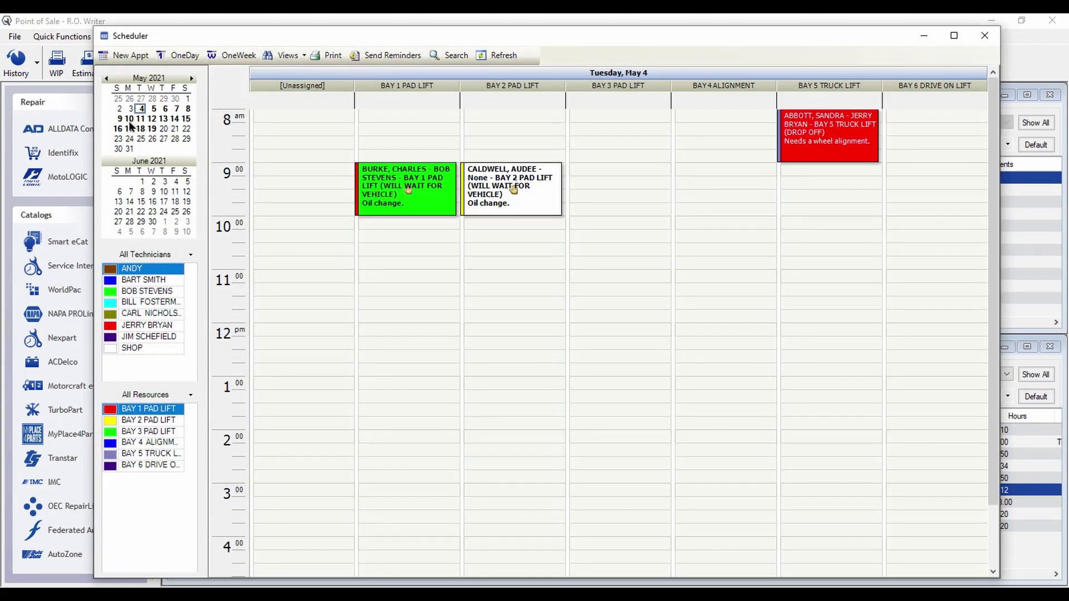
click(129, 120)
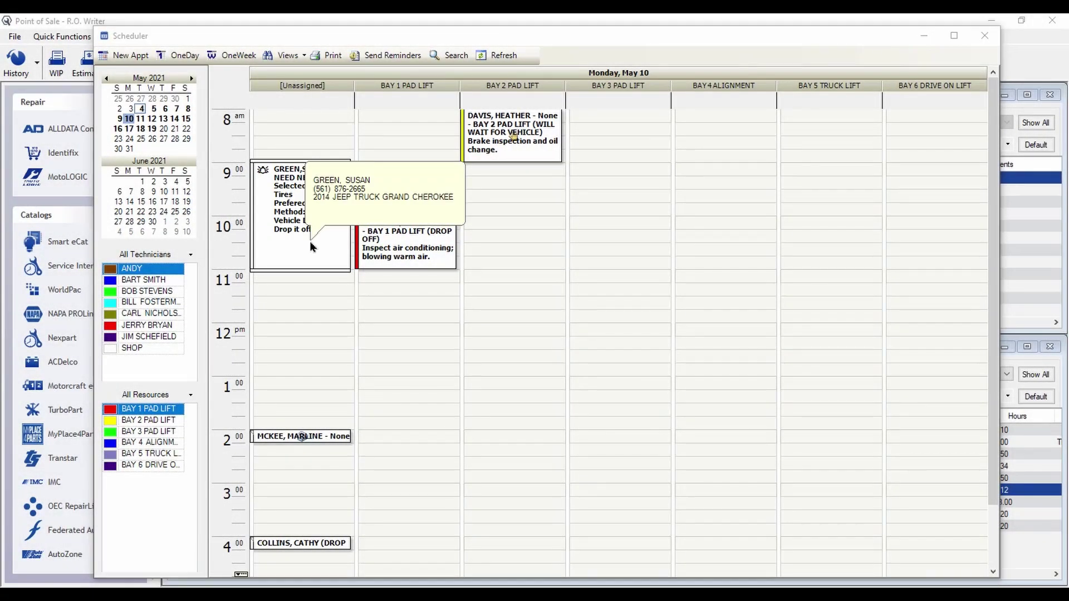
double_click(310, 245)
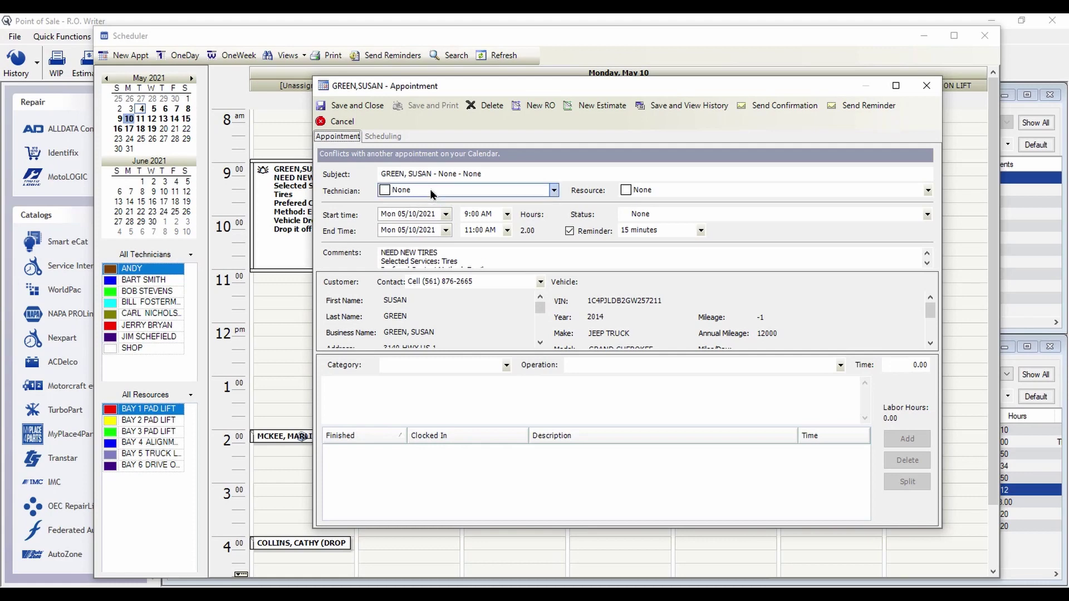
click(529, 110)
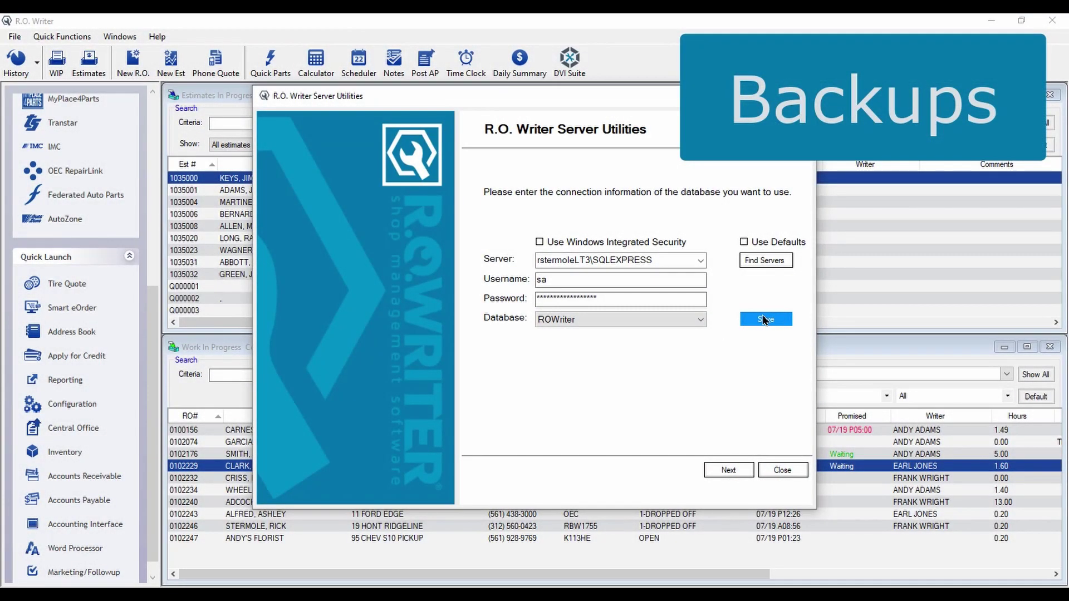
Step: Connect to ROWriter, review the daily backup schedule, and set backup copy location to Network Drive
click(729, 470)
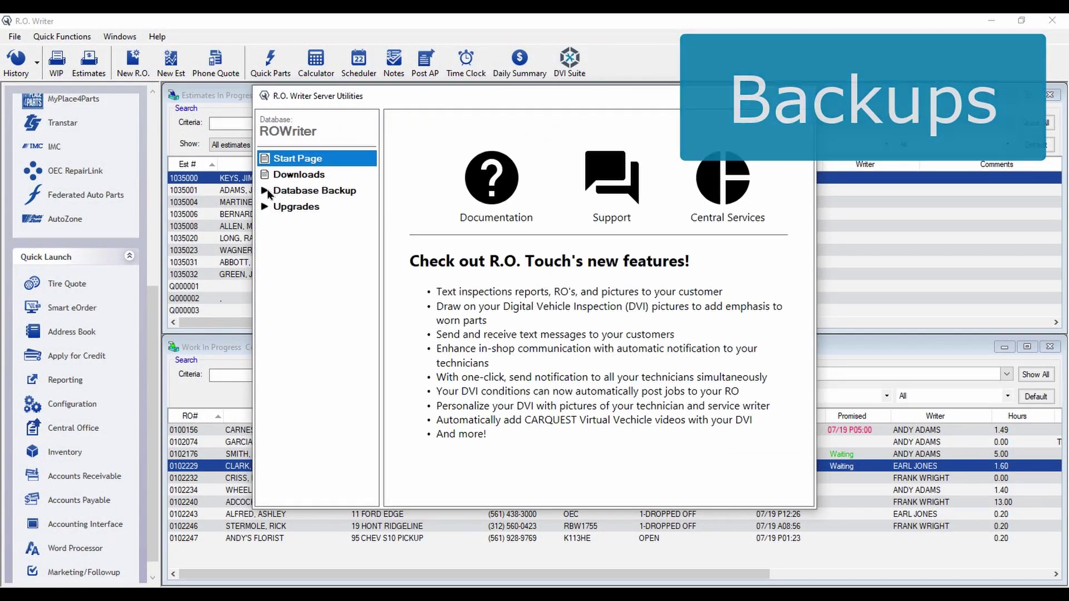
click(268, 192)
click(293, 224)
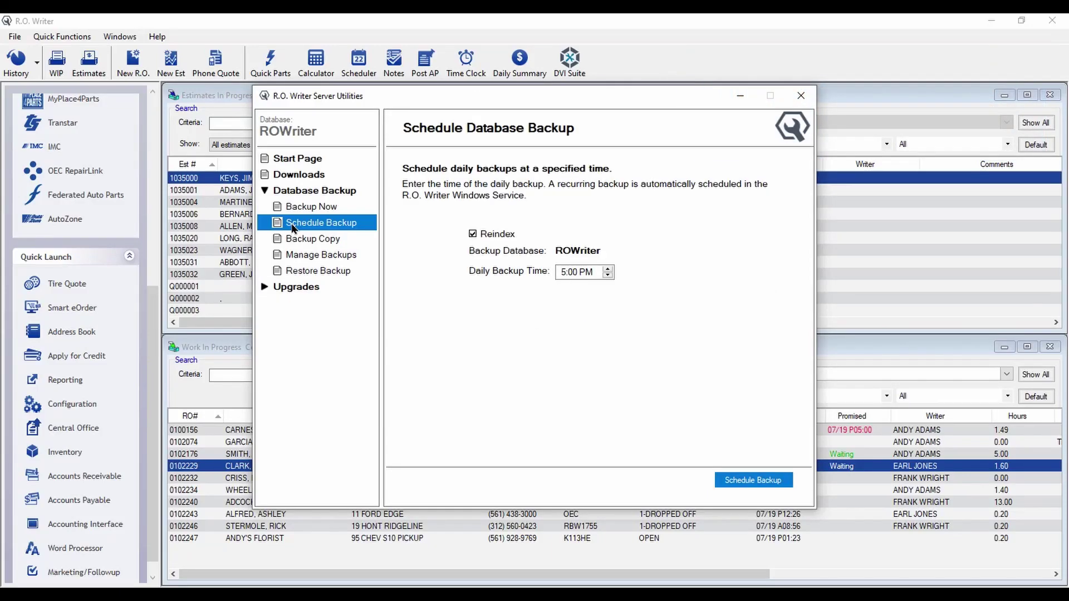
click(304, 240)
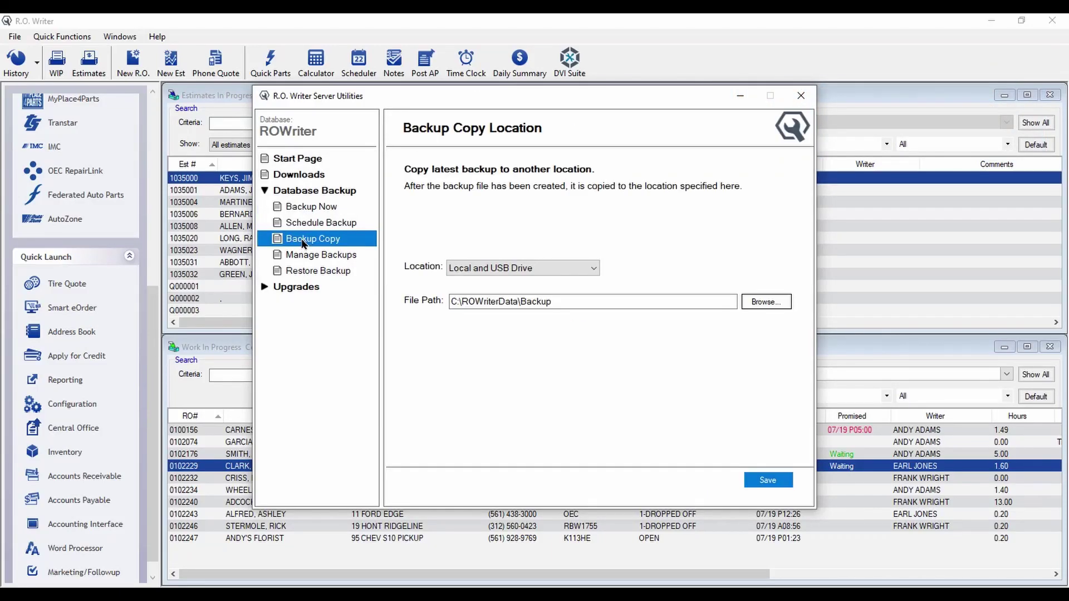
click(589, 272)
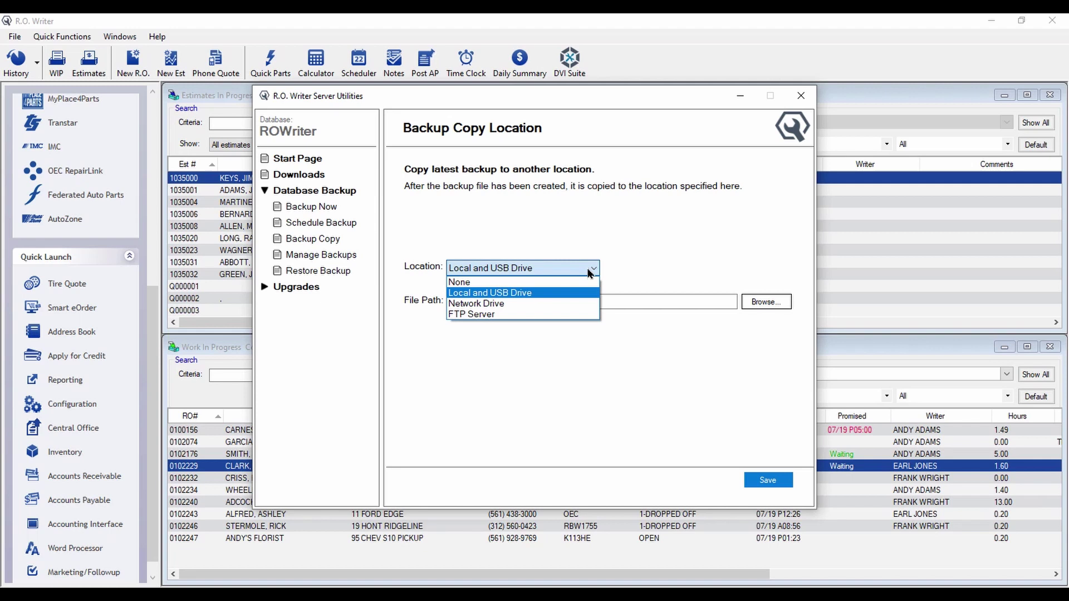
click(555, 304)
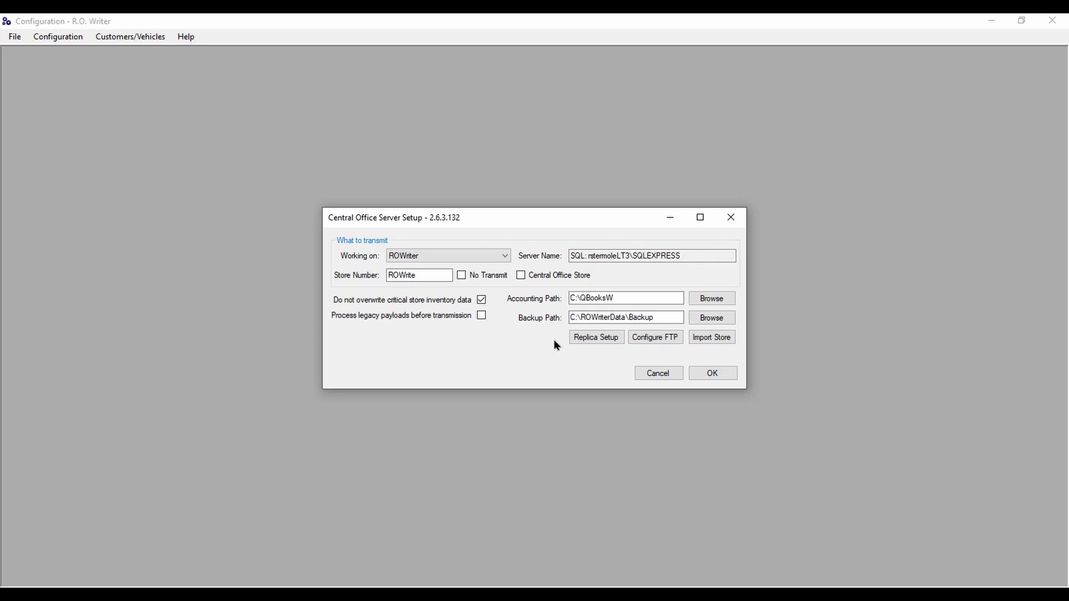
Step: Review Central Office replica setup, then launch Central Office to import ROWriter store data
click(594, 340)
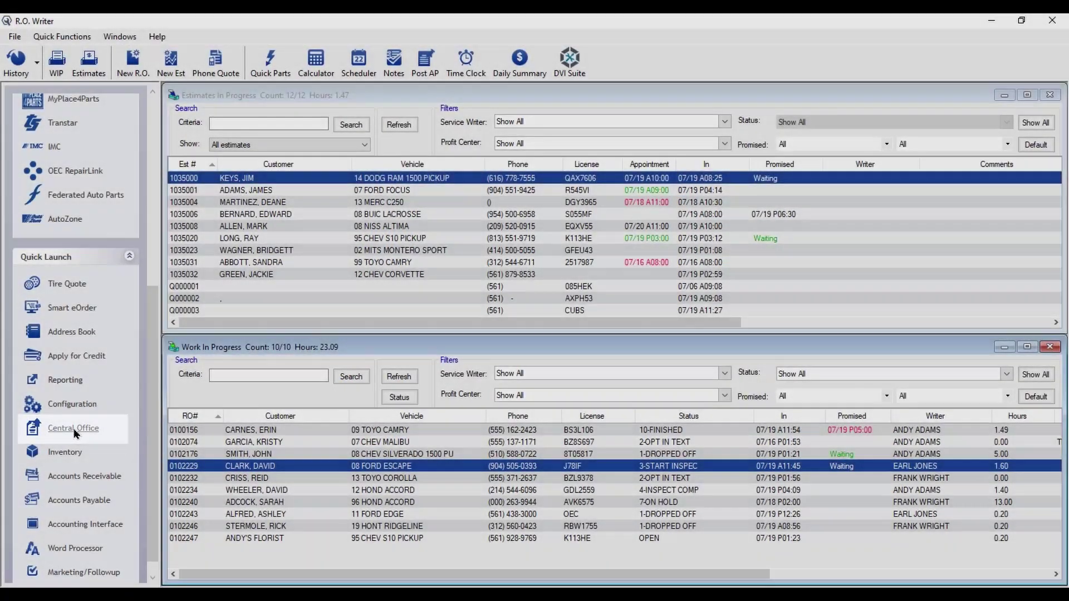
click(74, 429)
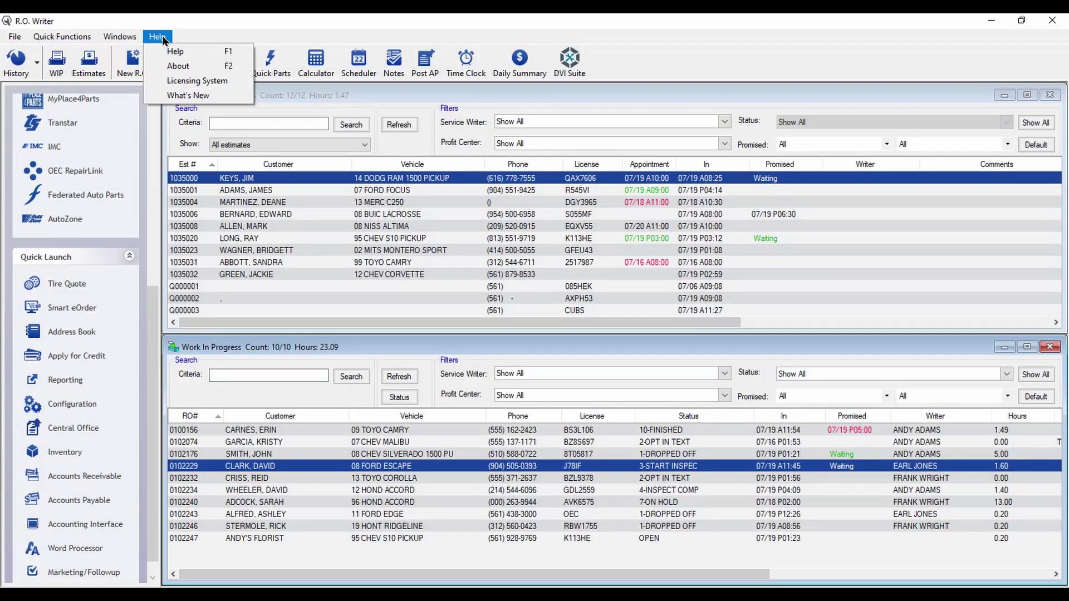
Step: Open the What's New page showing the R.O. Writer 2.6 Release Notes New Features, starting with Central Office
click(189, 95)
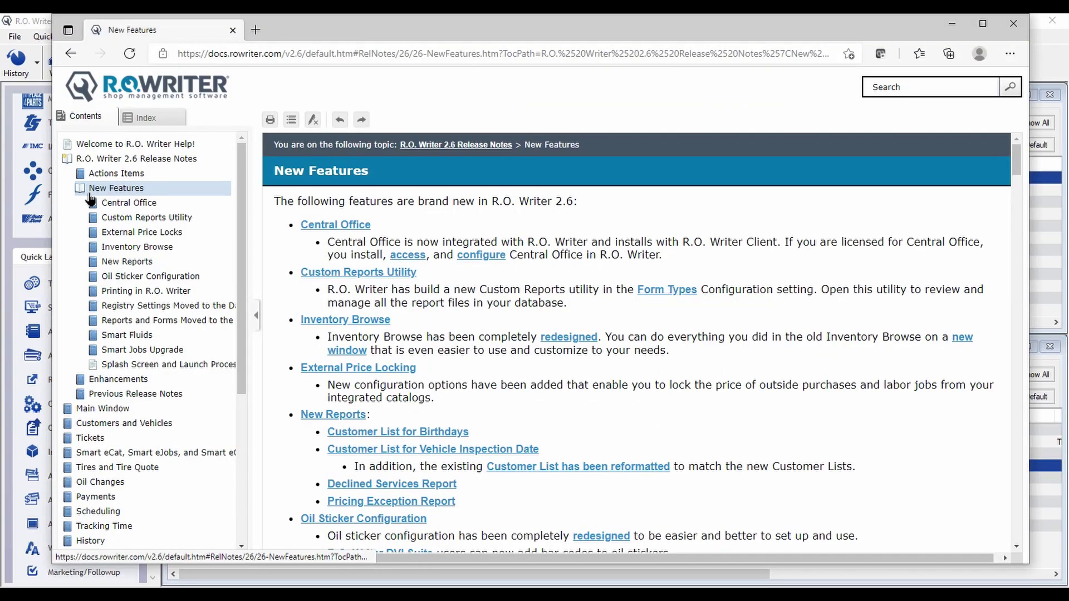